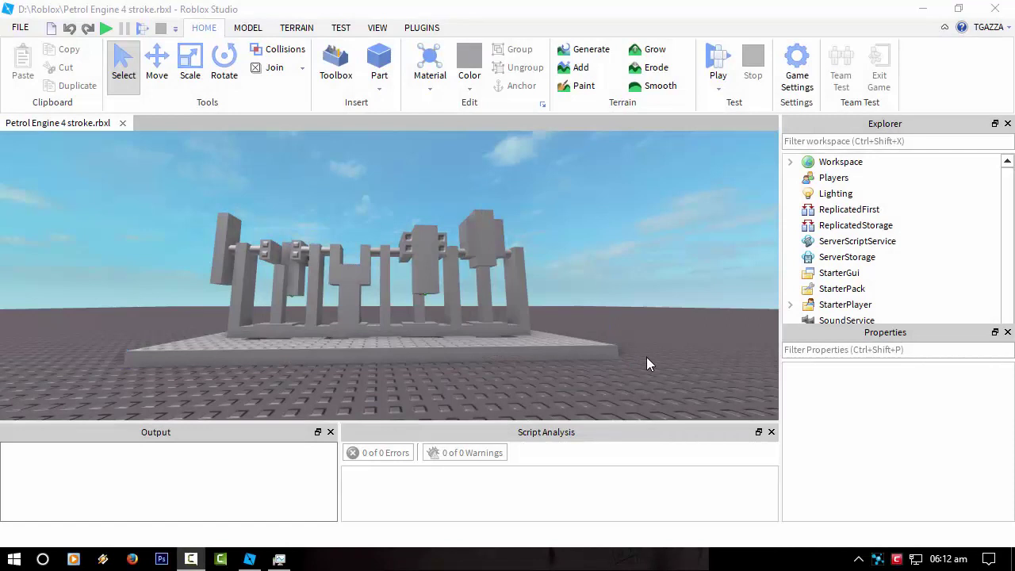
# - Orbit the view around the grey engine model on the baseplate
pyautogui.moveTo(642, 316); pyautogui.dragTo(642, 301, button='right')
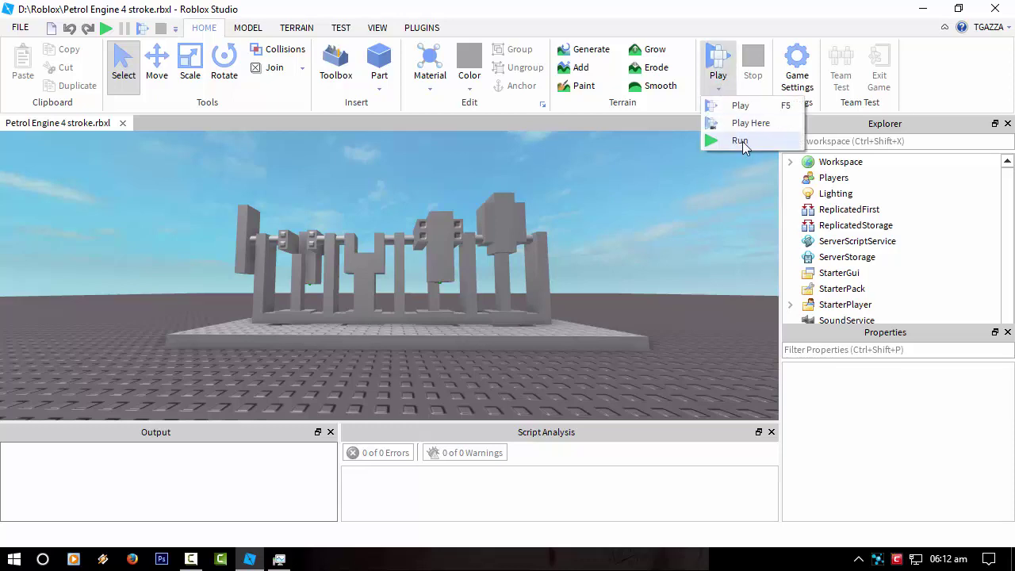
# - Run the engine place, zoom and orbit around it, and expand Workspace in Explorer
pyautogui.click(741, 140)
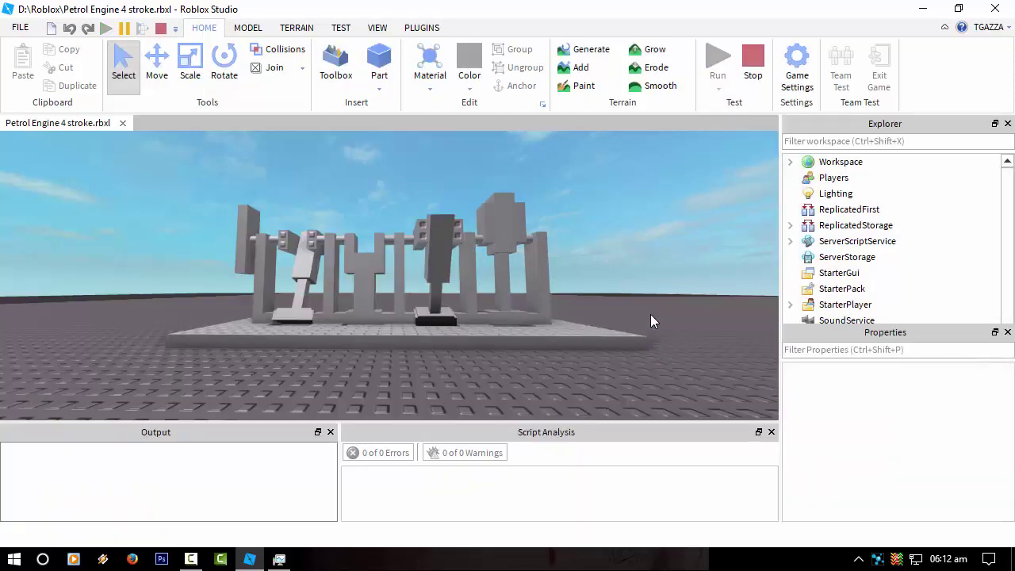
pyautogui.scroll(3, 653, 331)
pyautogui.moveTo(653, 330); pyautogui.dragTo(654, 330, button='right')
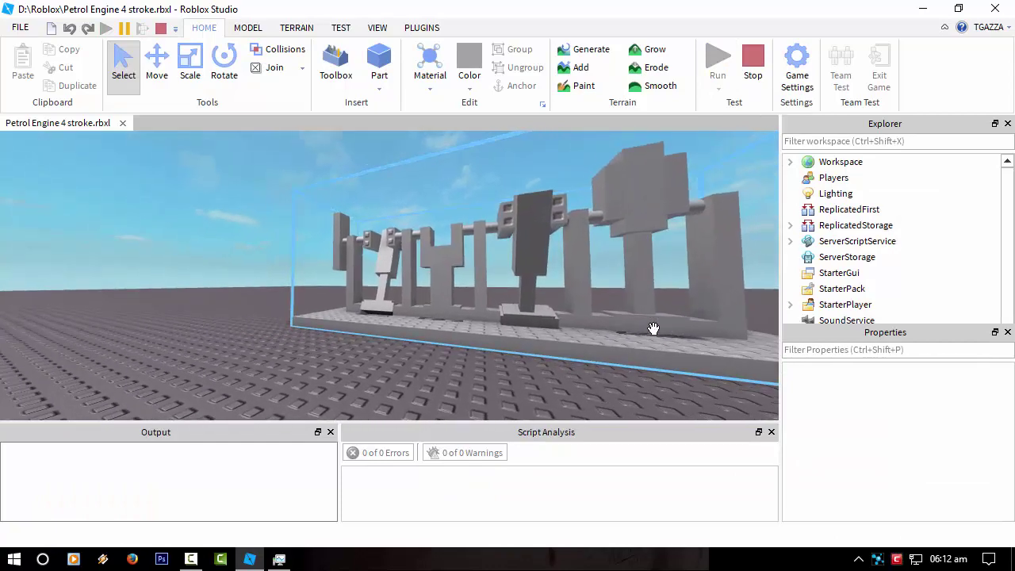
pyautogui.click(790, 161)
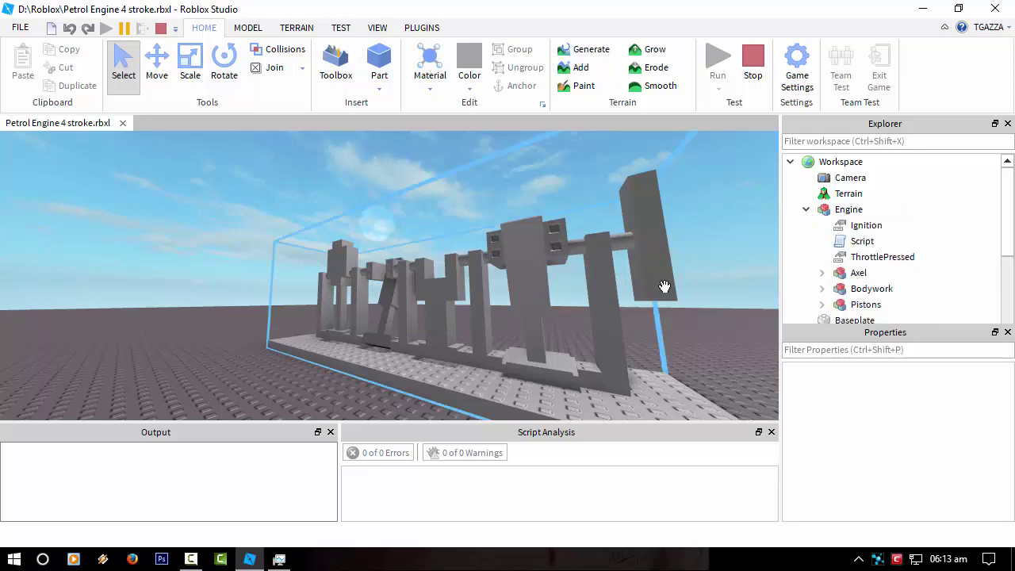
pyautogui.moveTo(663, 295); pyautogui.dragTo(672, 304, button='right')
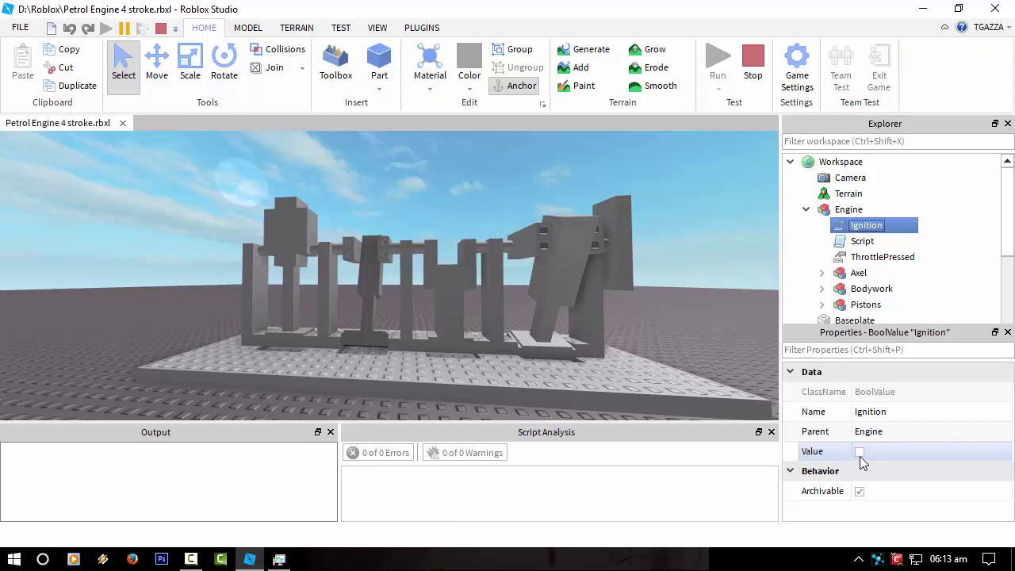
# - Set Ignition's Value to true so the engine turns, then select ThrottlePressed
pyautogui.click(860, 453)
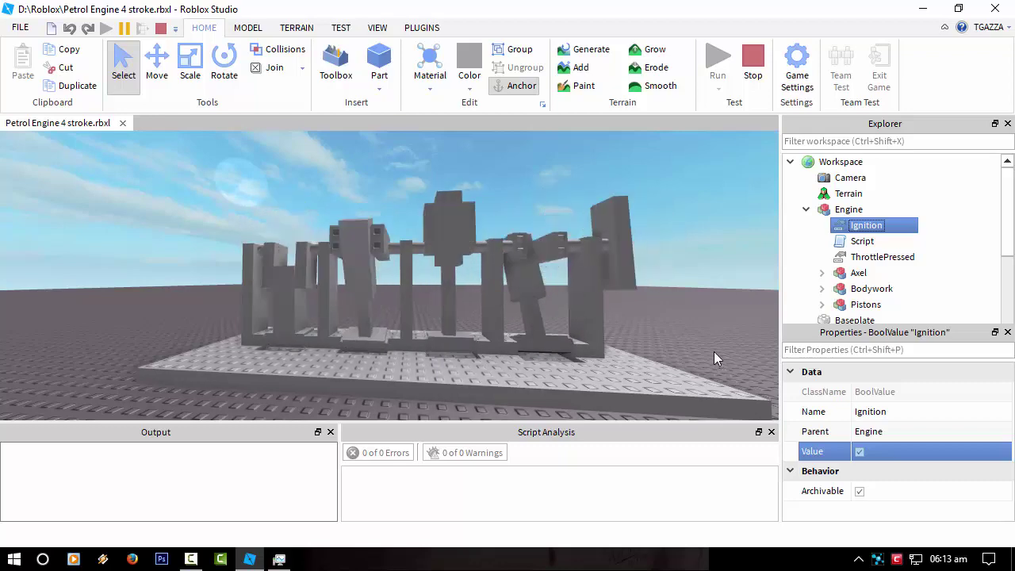
pyautogui.moveTo(693, 315); pyautogui.dragTo(696, 314, button='right')
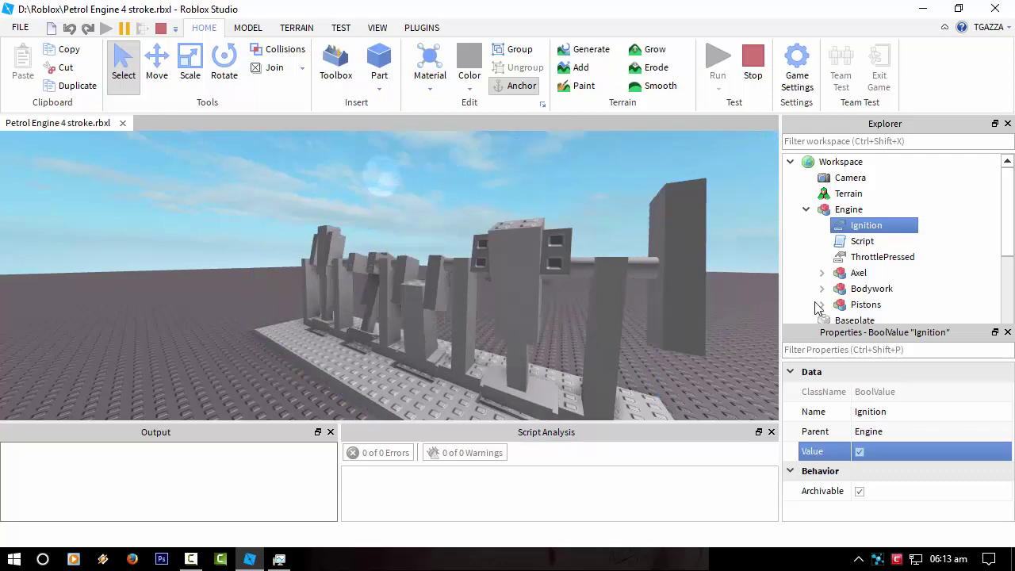
pyautogui.click(882, 257)
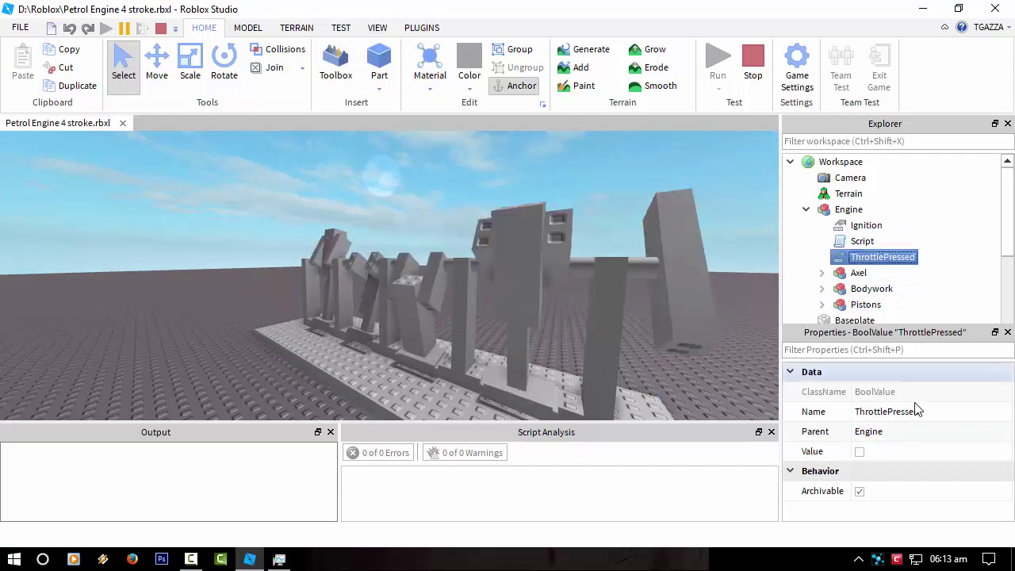
# - Tick ThrottlePressed to watch the engine speed up, then untick it again
pyautogui.click(860, 453)
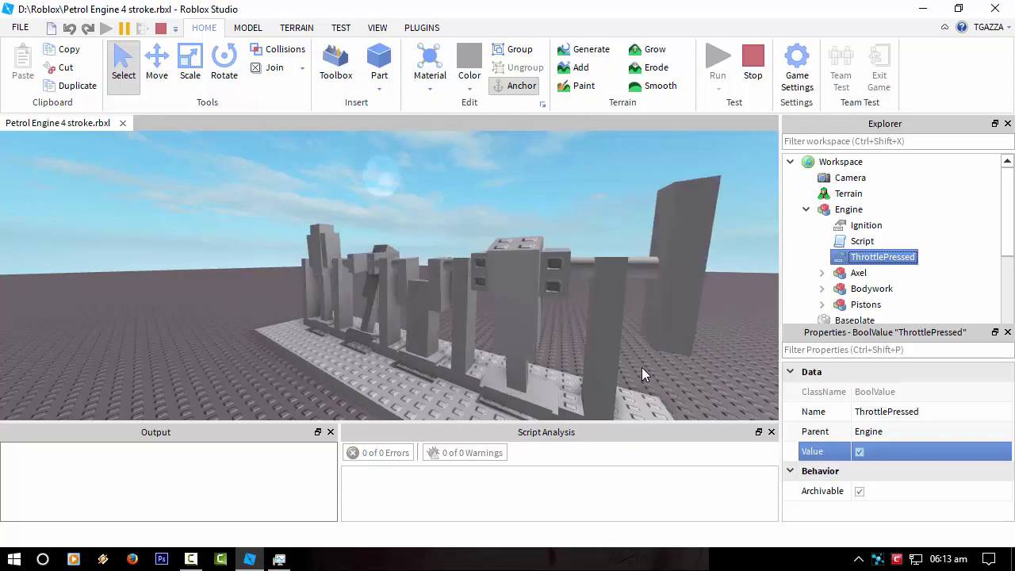
pyautogui.scroll(-5, 642, 358)
pyautogui.moveTo(640, 358); pyautogui.dragTo(641, 358, button='right')
pyautogui.scroll(3, 641, 357)
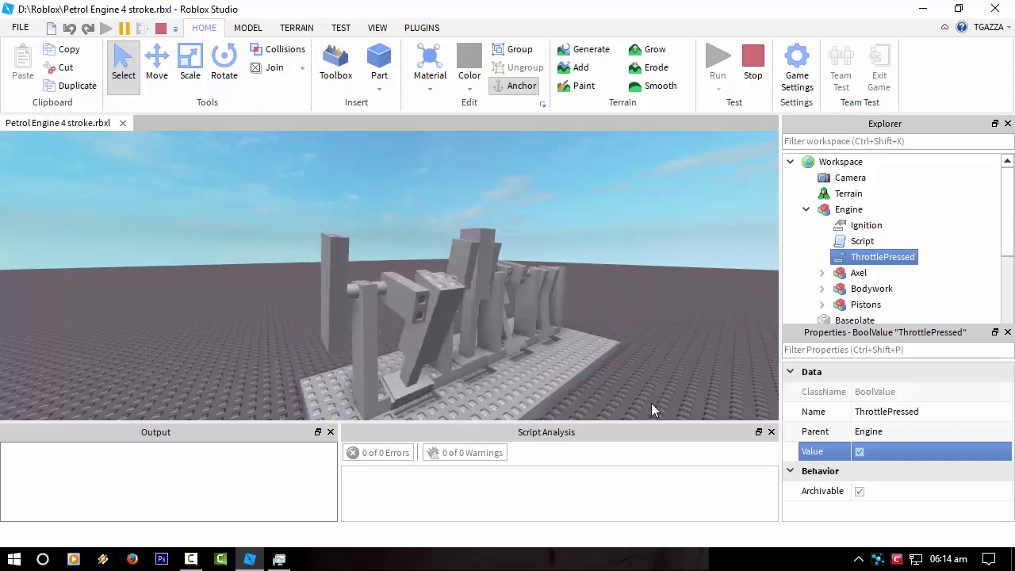
pyautogui.click(860, 452)
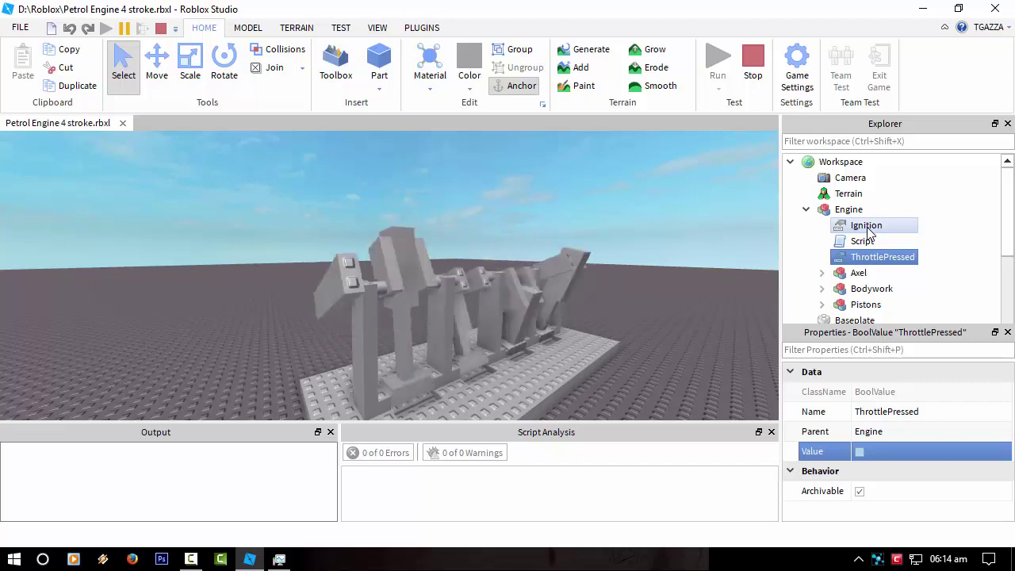
# - Reselect Ignition, set its Value back to true, and select the Axel model
pyautogui.click(866, 226)
pyautogui.click(833, 451)
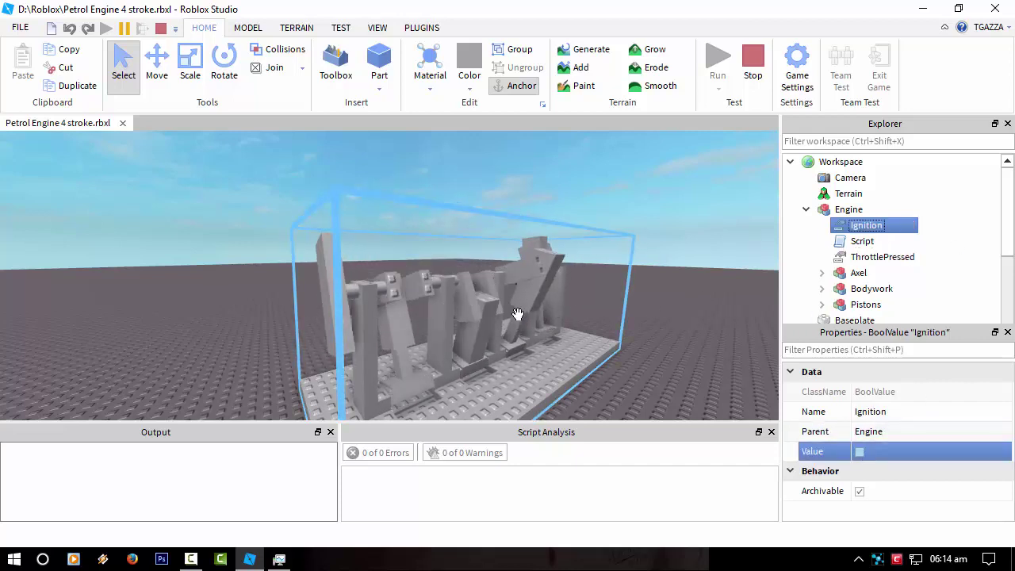
pyautogui.click(860, 452)
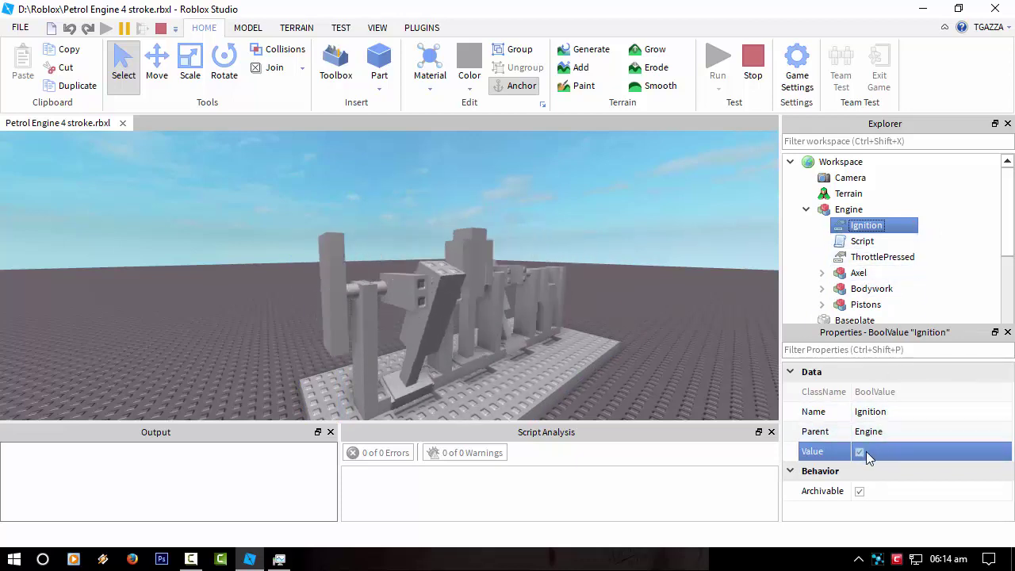
pyautogui.click(857, 273)
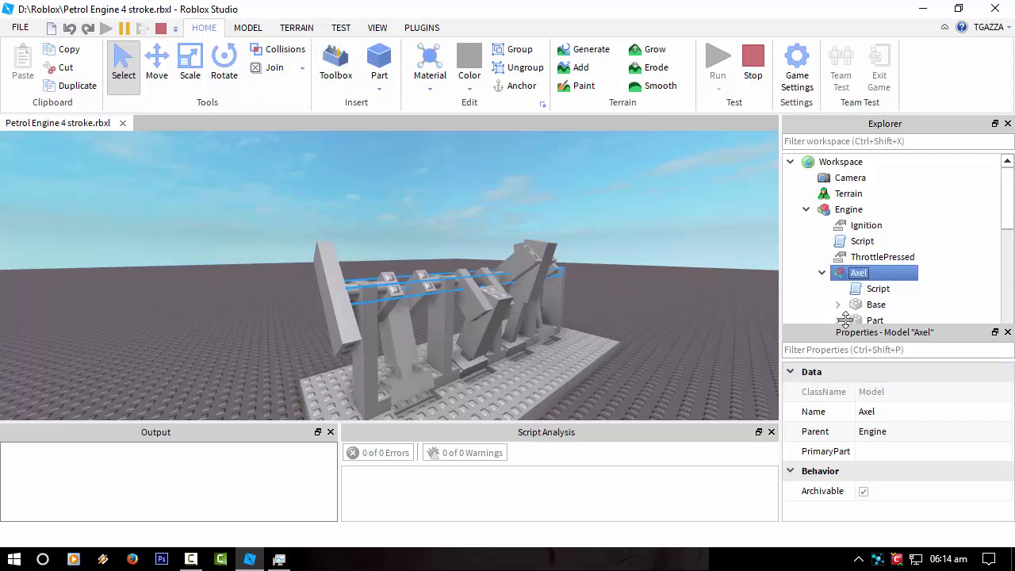
# - Focus on the Axel crankshaft, zooming in and orbiting so it runs crosswise
pyautogui.press('f')
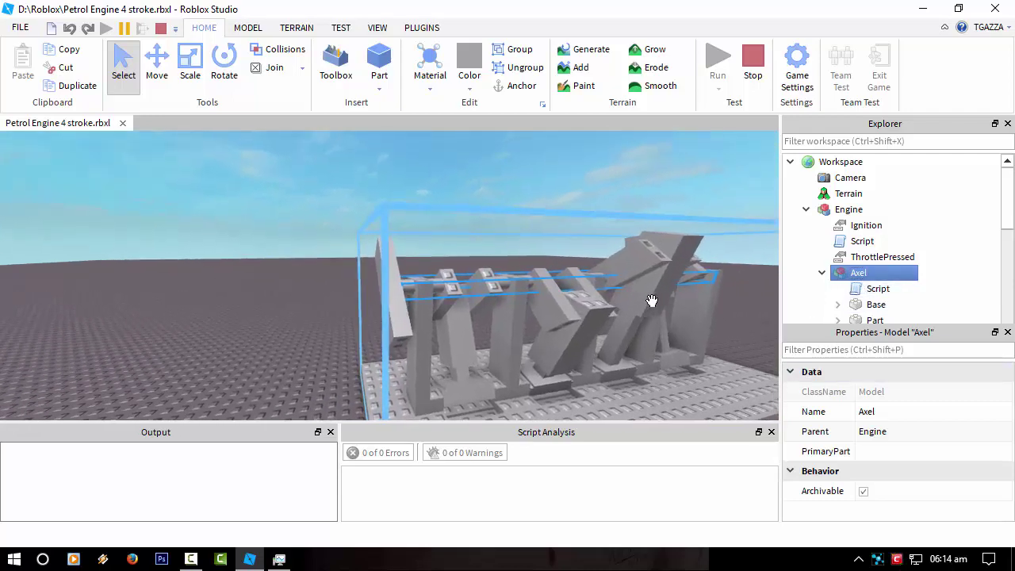
pyautogui.scroll(5, 652, 302)
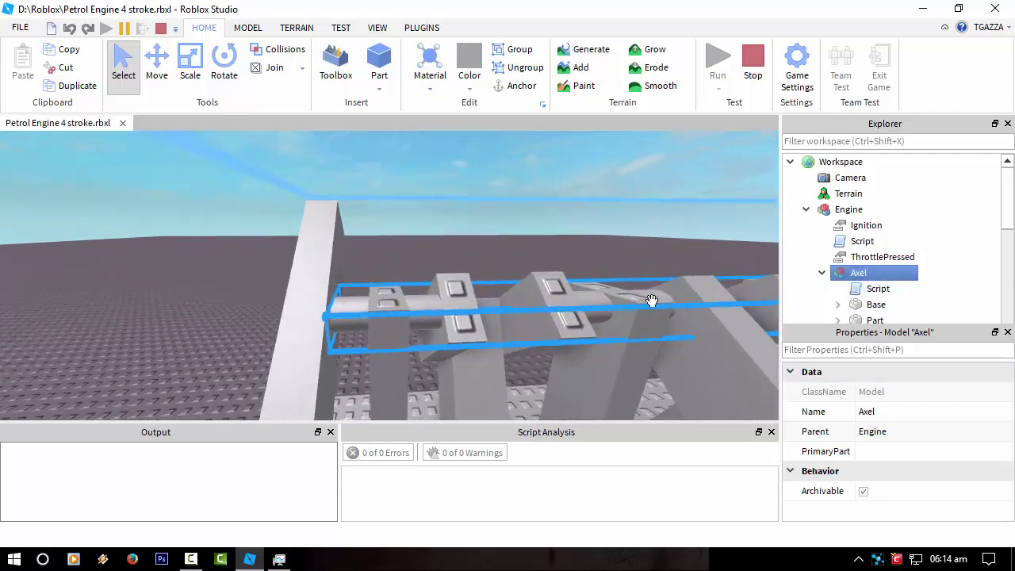
pyautogui.moveTo(439, 285); pyautogui.dragTo(499, 291, button='right')
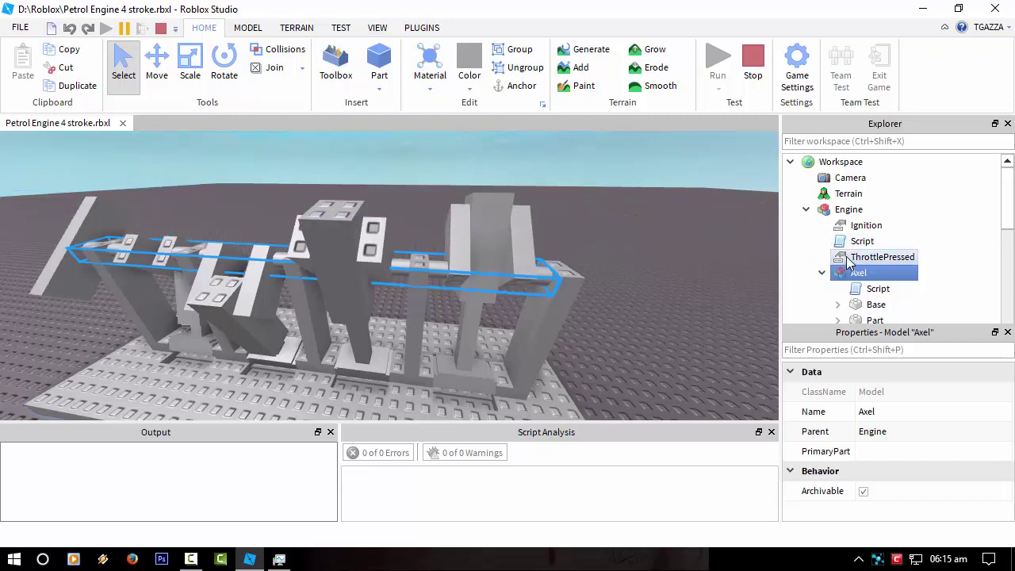
# - Select a Bodywork part's HingeConstraint and its Part, and focus the view on it
pyautogui.scroll(-1, 835, 235)
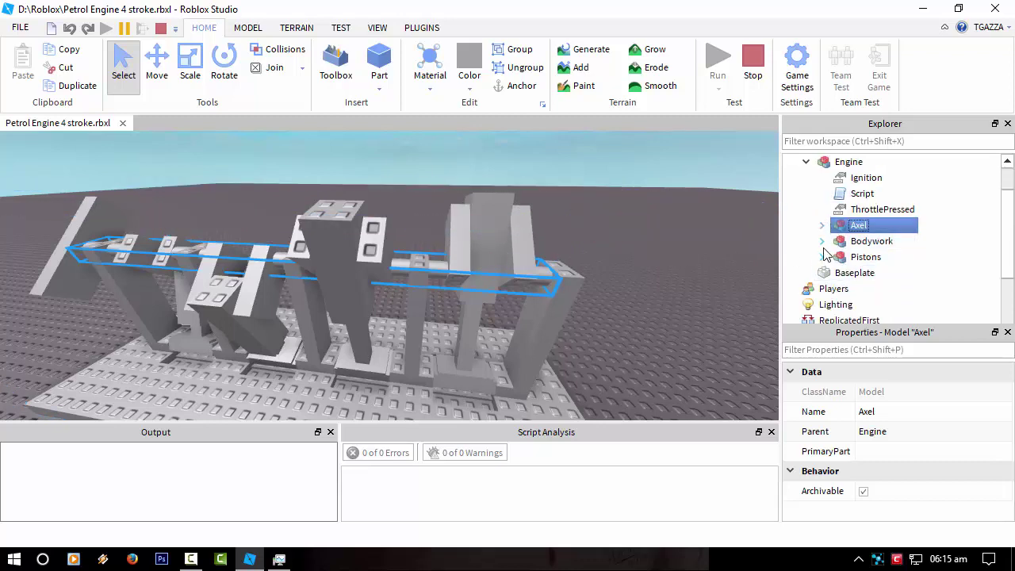
pyautogui.scroll(-1, 853, 262)
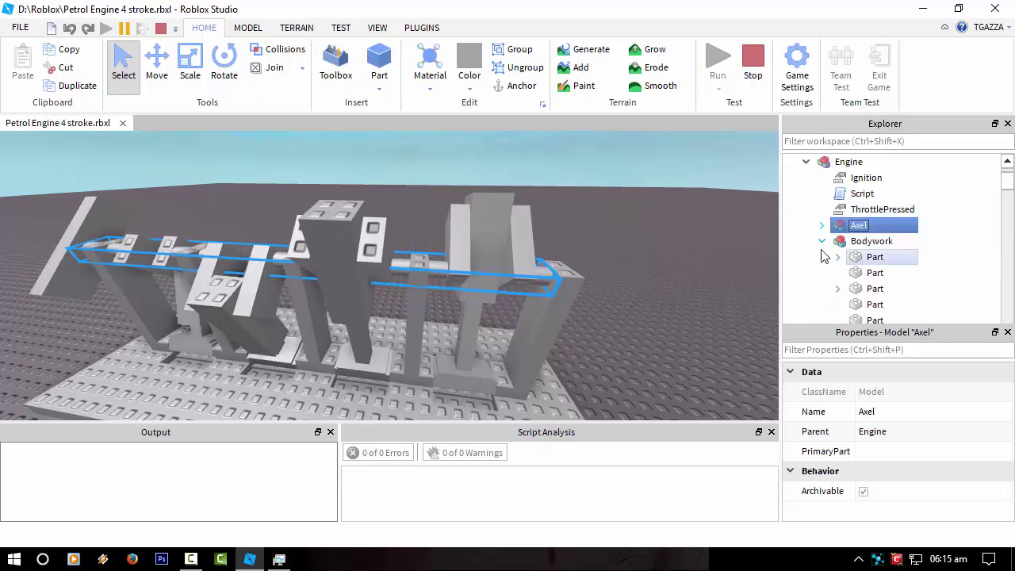
pyautogui.scroll(-1, 881, 279)
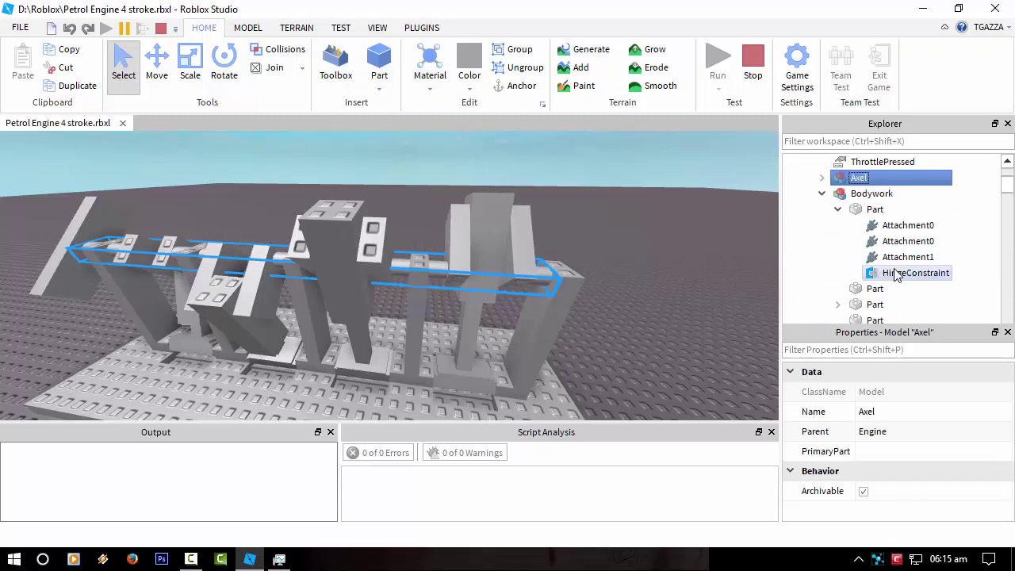
pyautogui.click(896, 274)
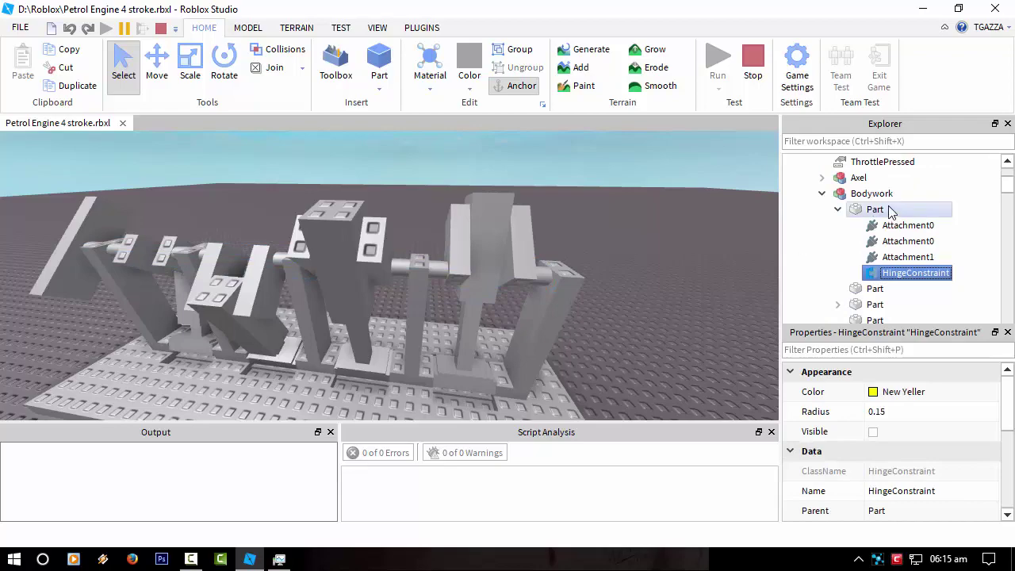
pyautogui.click(875, 210)
pyautogui.press('f')
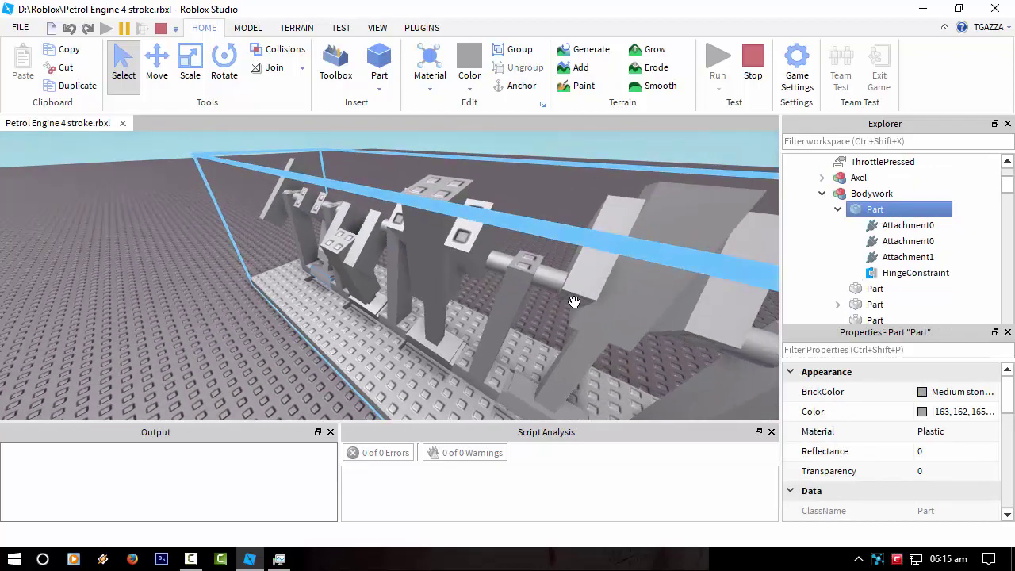
pyautogui.press('f')
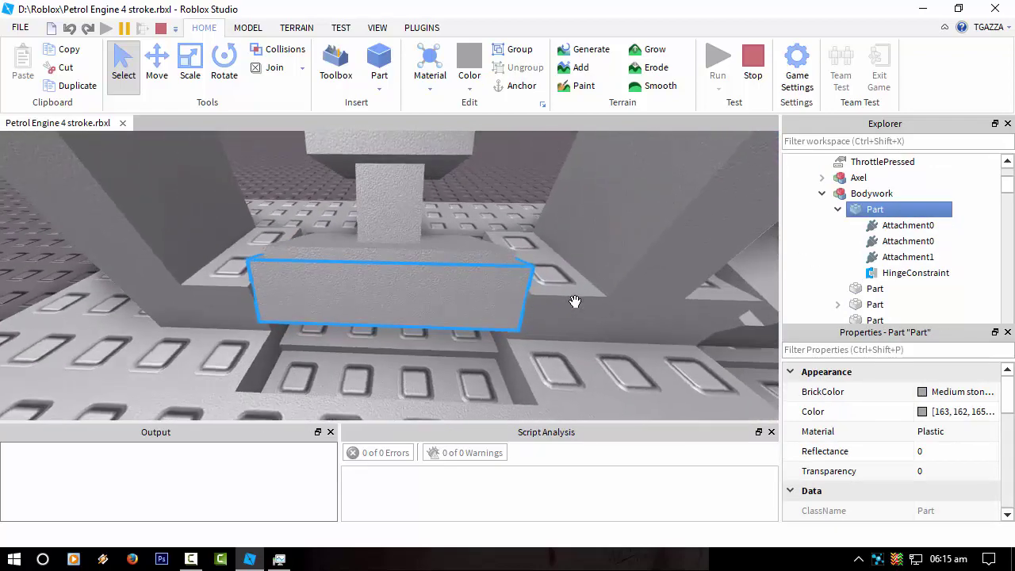
# - Collapse the part and Bodywork, then expand Pistons to list Piston01–04, Script, Speed, TimingTouchBlocks
pyautogui.scroll(-5, 575, 302)
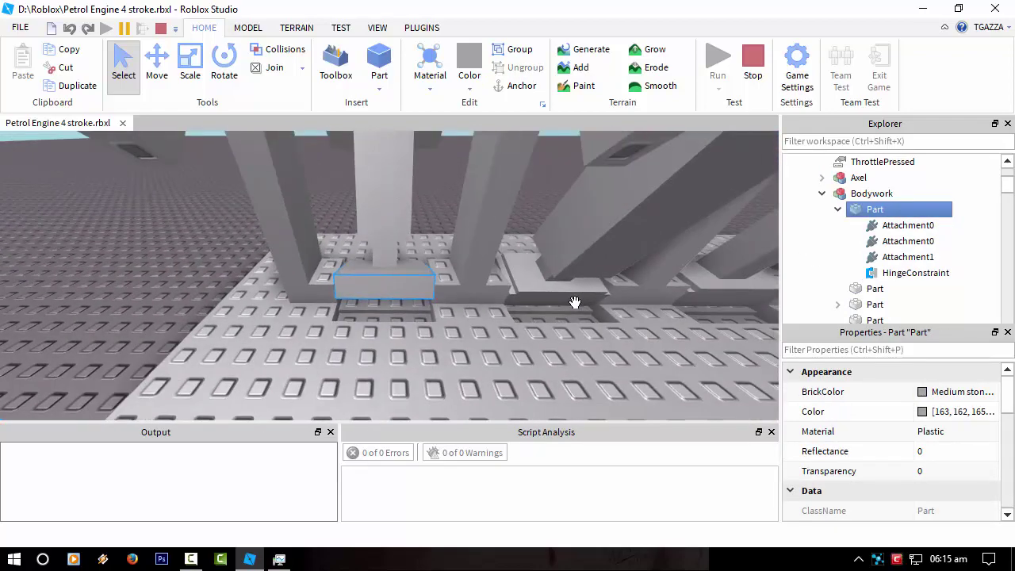
pyautogui.click(838, 209)
pyautogui.click(822, 193)
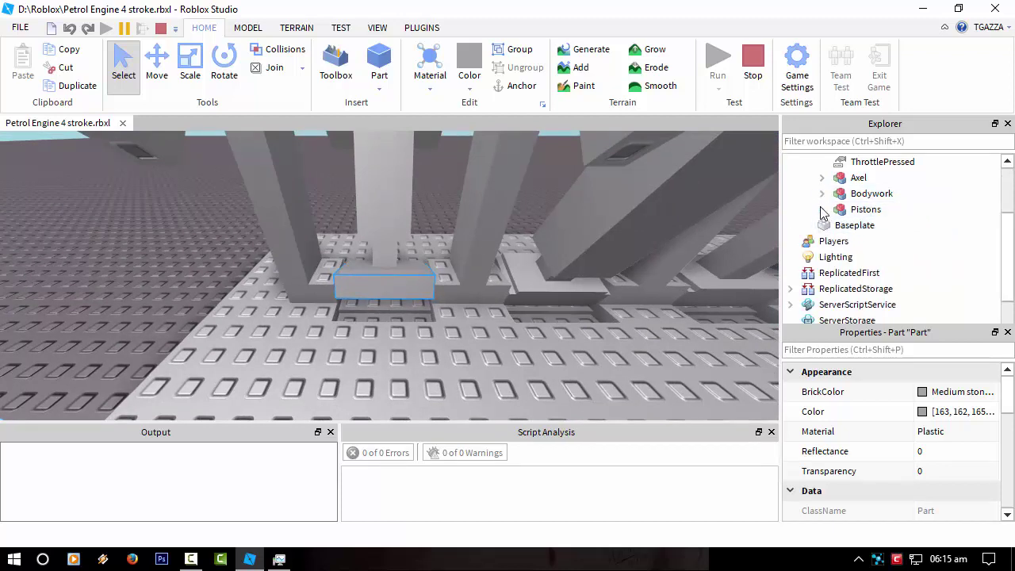
pyautogui.click(822, 210)
pyautogui.scroll(-1, 867, 269)
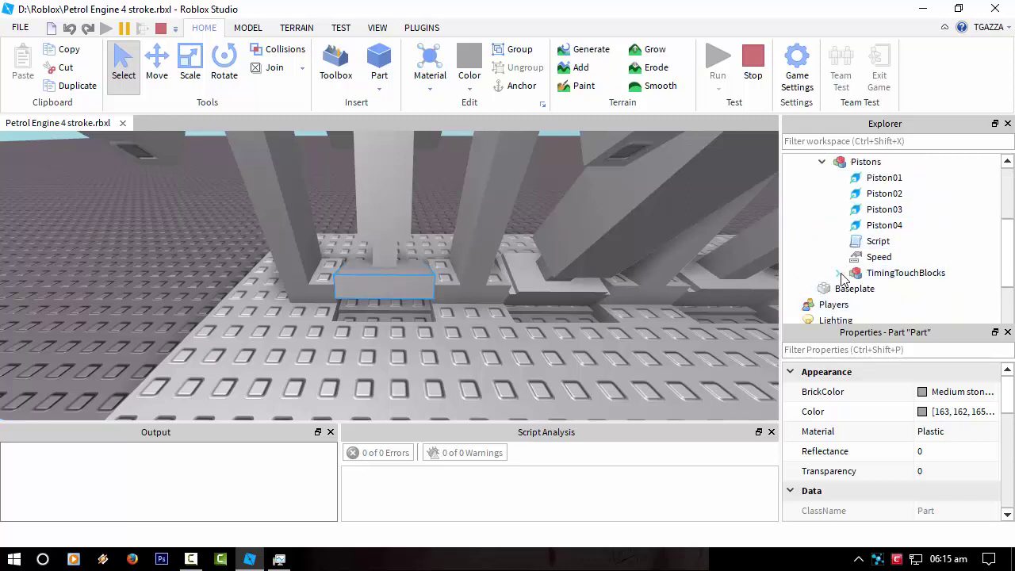
# - Expand TimingTouchBlocks and Touch1, and select Touch1's Sound
pyautogui.click(839, 273)
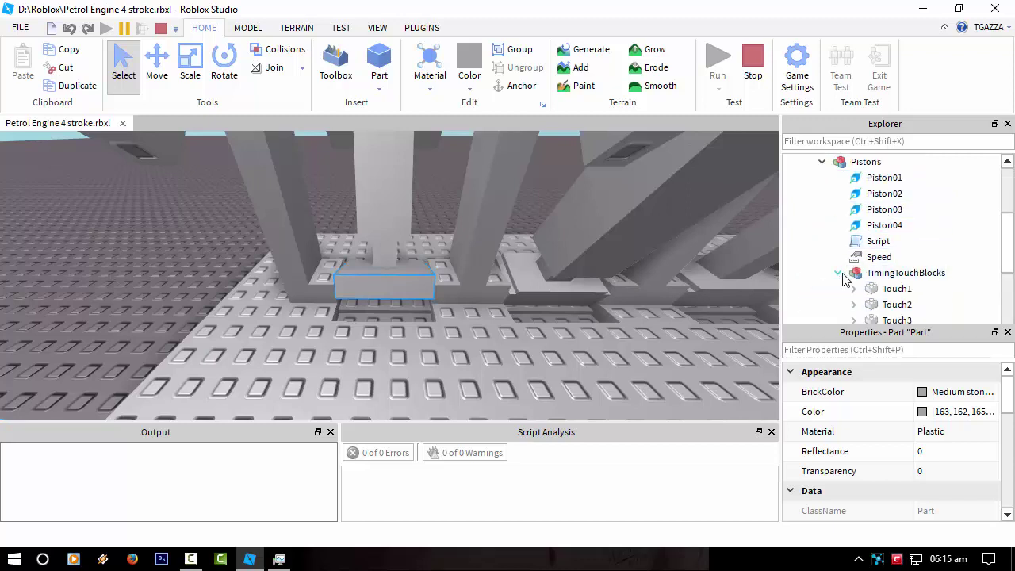
pyautogui.doubleClick(880, 290)
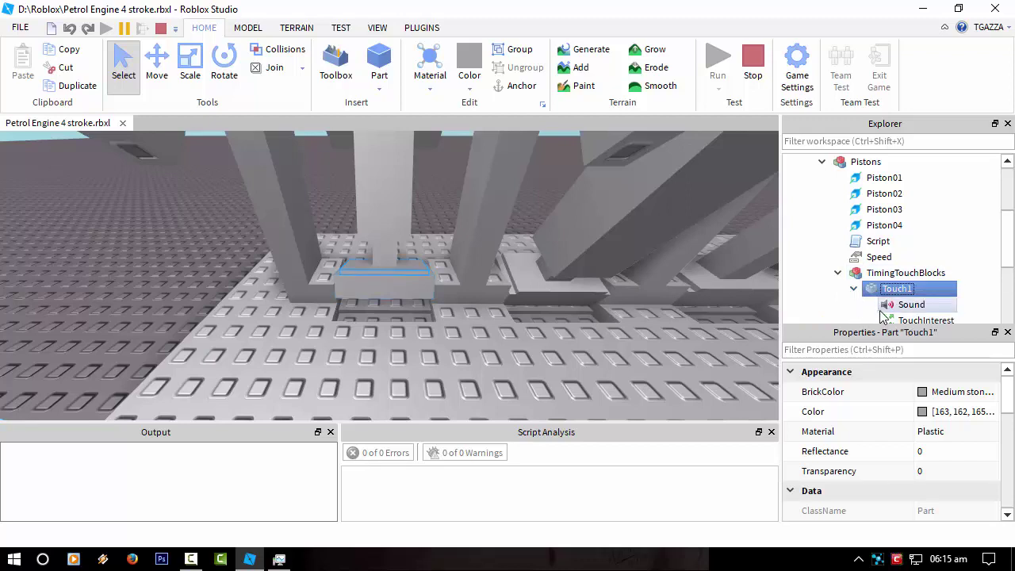
pyautogui.scroll(-2, 902, 290)
pyautogui.click(911, 210)
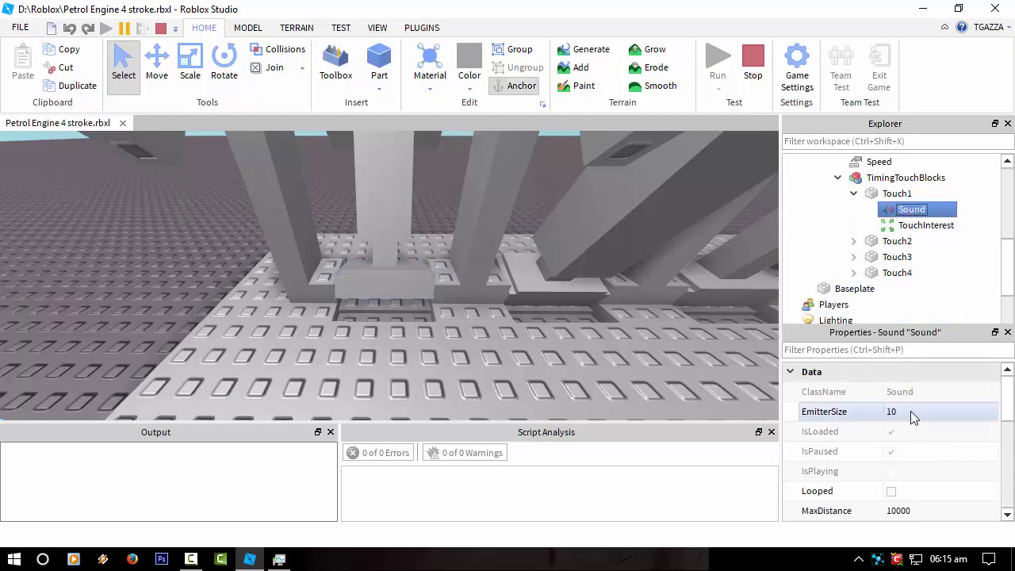
pyautogui.scroll(-5, 911, 420)
# - Preview the Touch1 sound, rewind and replay it several times, then stop it
pyautogui.click(888, 451)
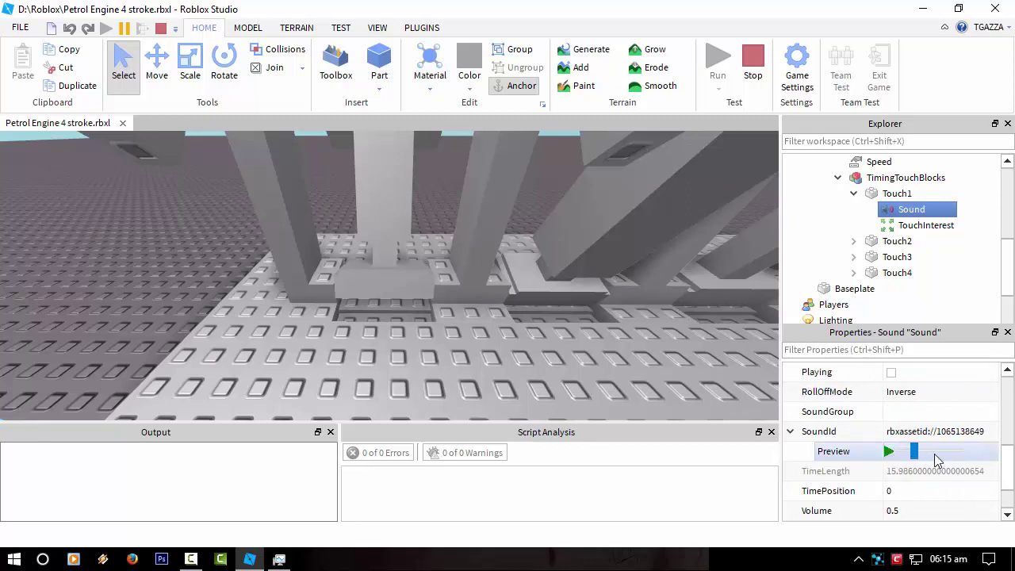
pyautogui.moveTo(914, 452); pyautogui.dragTo(883, 461)
pyautogui.click(889, 454)
pyautogui.click(889, 453)
pyautogui.click(887, 453)
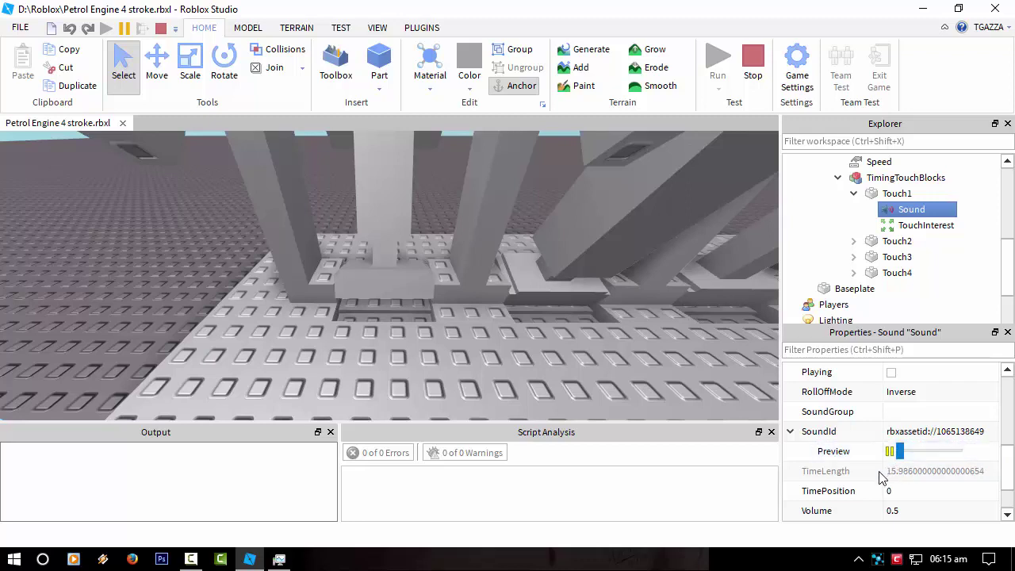
pyautogui.click(889, 453)
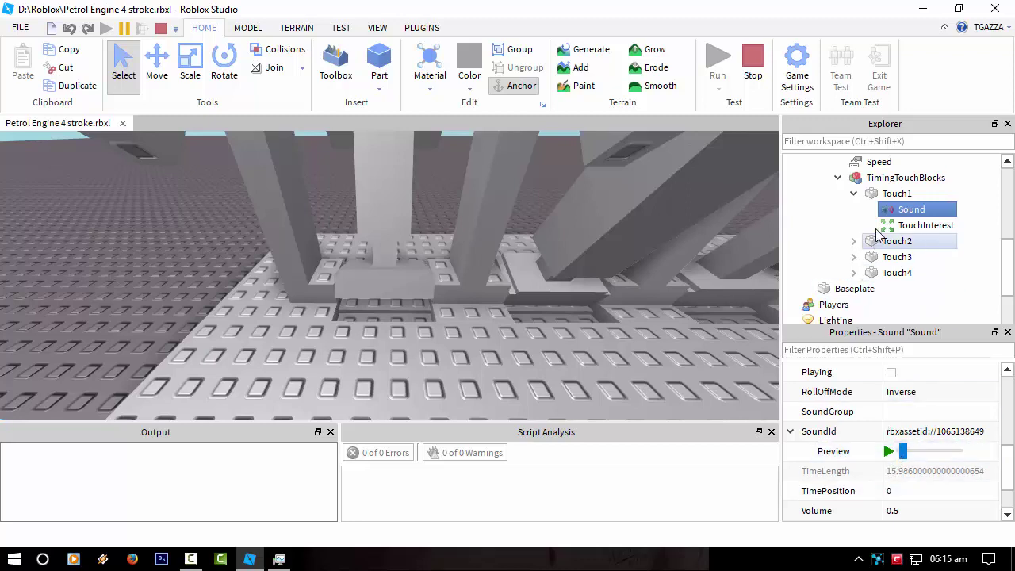
# - Select Touch1's TouchInterest and collapse the TimingTouchBlocks group
pyautogui.click(908, 226)
pyautogui.click(837, 178)
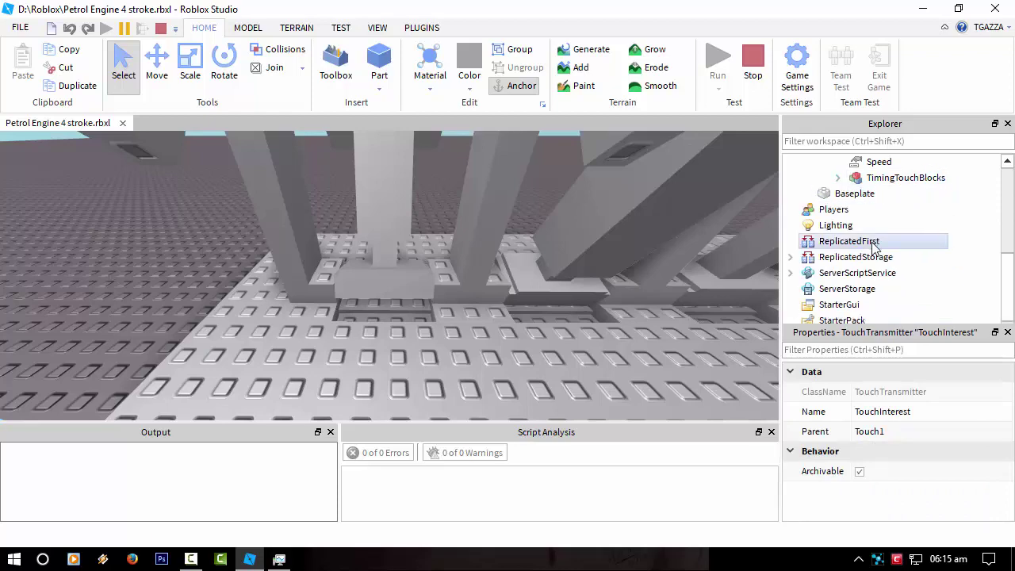
pyautogui.scroll(3, 841, 254)
# - Open the Pistons Script and list timing blocks Touch1–Touch4, selecting Touch4
pyautogui.doubleClick(876, 289)
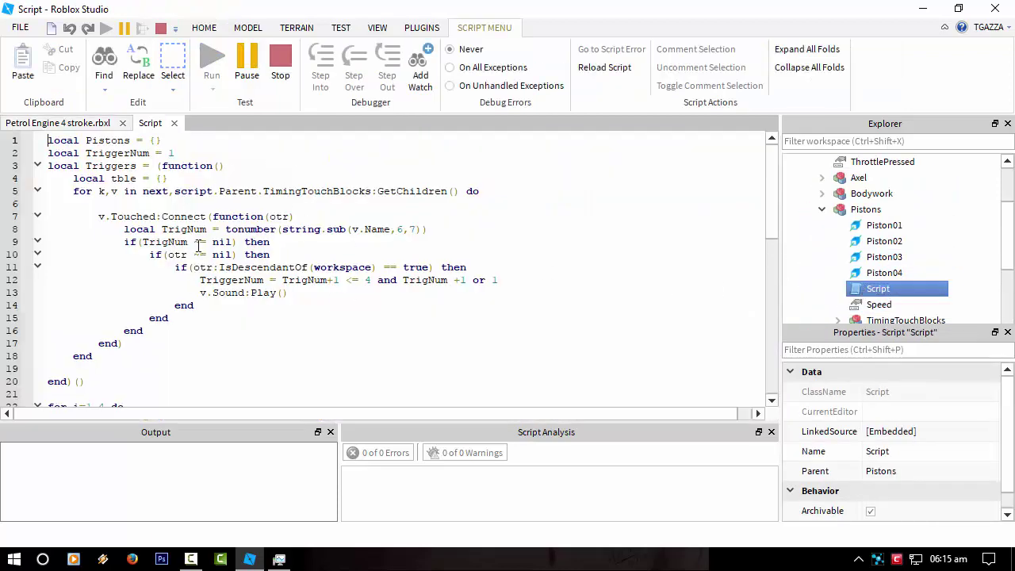
pyautogui.scroll(-1, 881, 261)
pyautogui.click(842, 275)
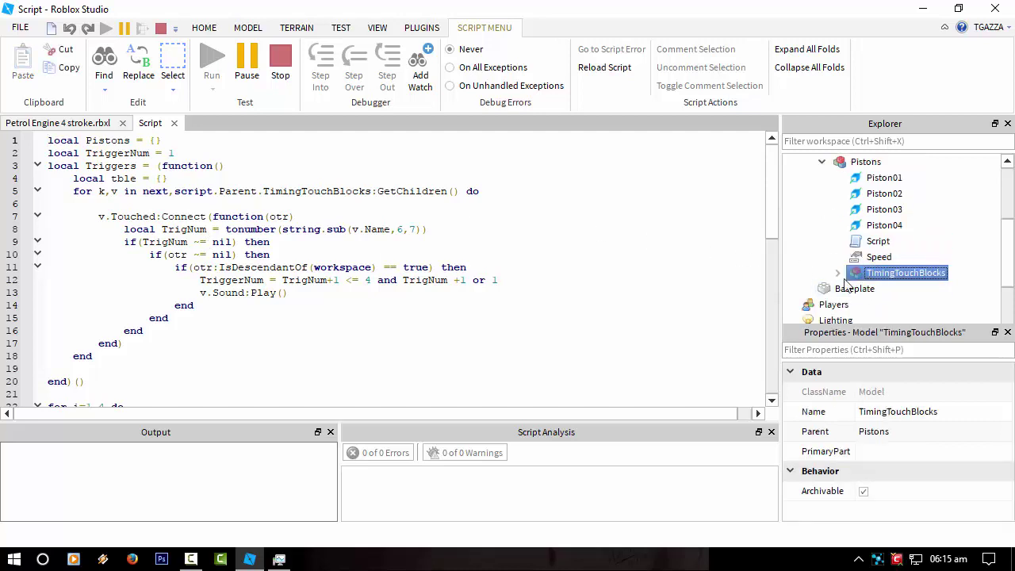
pyautogui.click(840, 273)
pyautogui.scroll(-1, 856, 262)
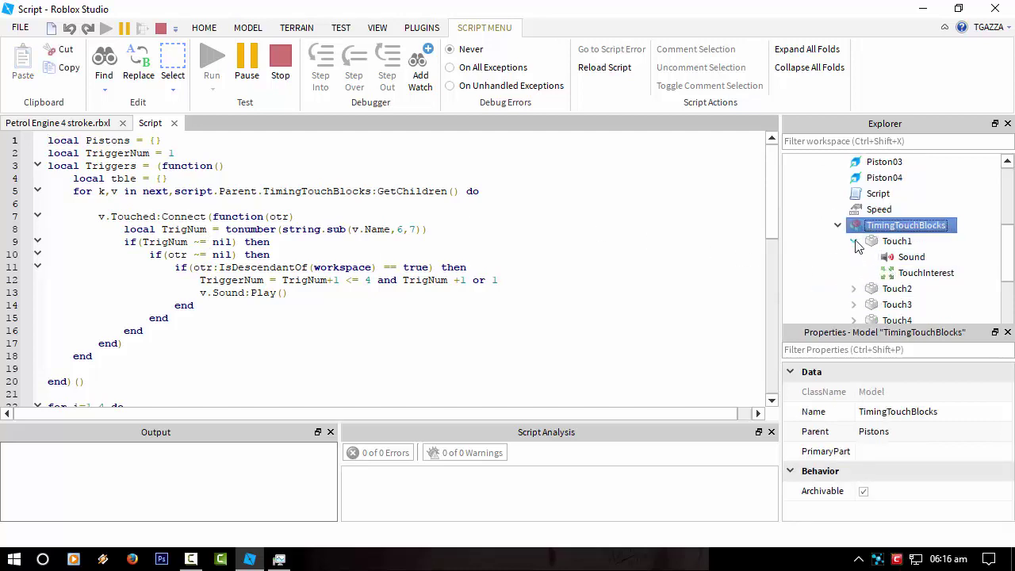
pyautogui.click(854, 241)
pyautogui.click(897, 289)
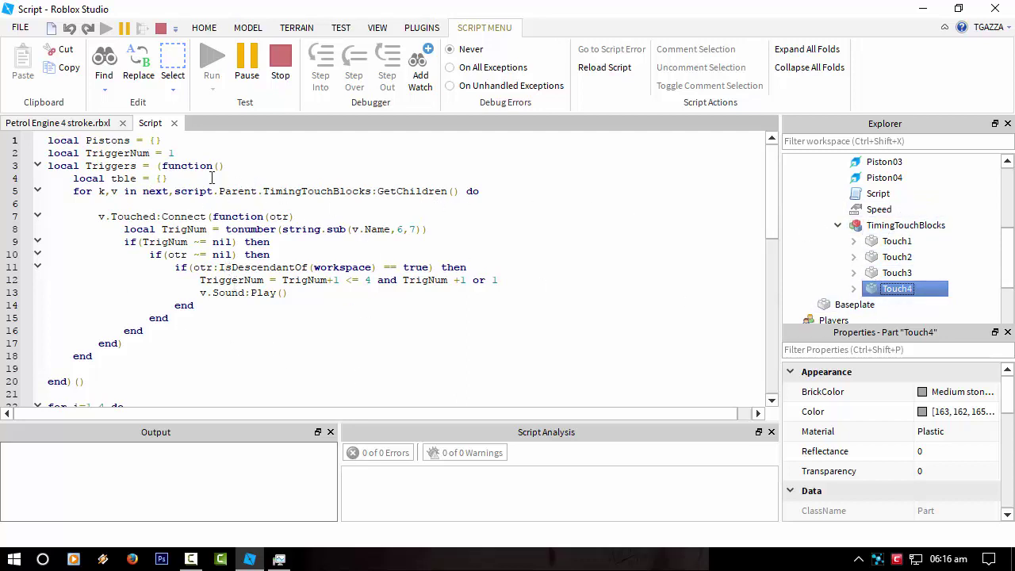
# - Reopen the Pistons Script and scroll through its code, highlighting piston count 4 on line 22
pyautogui.click(175, 123)
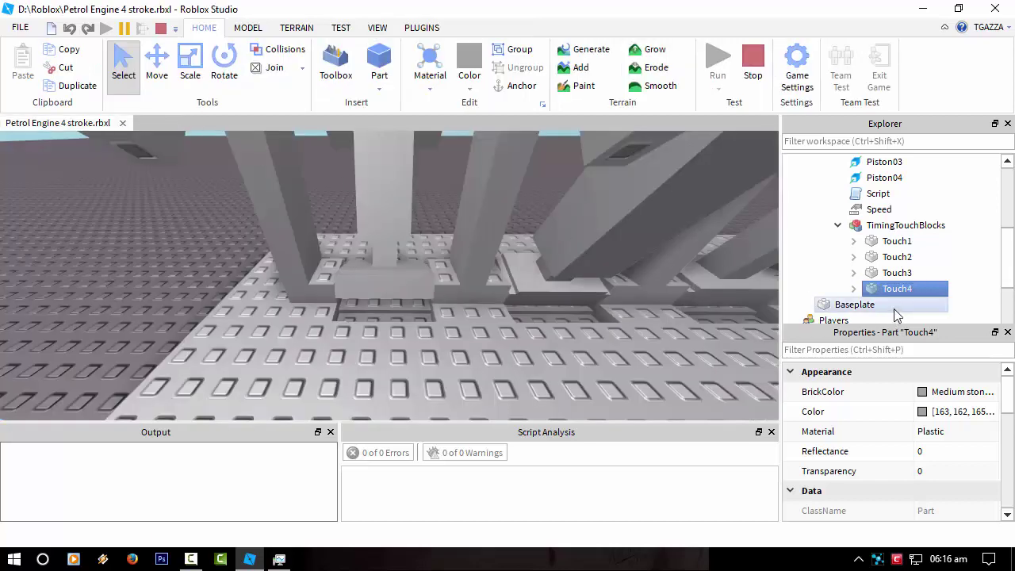
pyautogui.click(838, 226)
pyautogui.scroll(1, 890, 262)
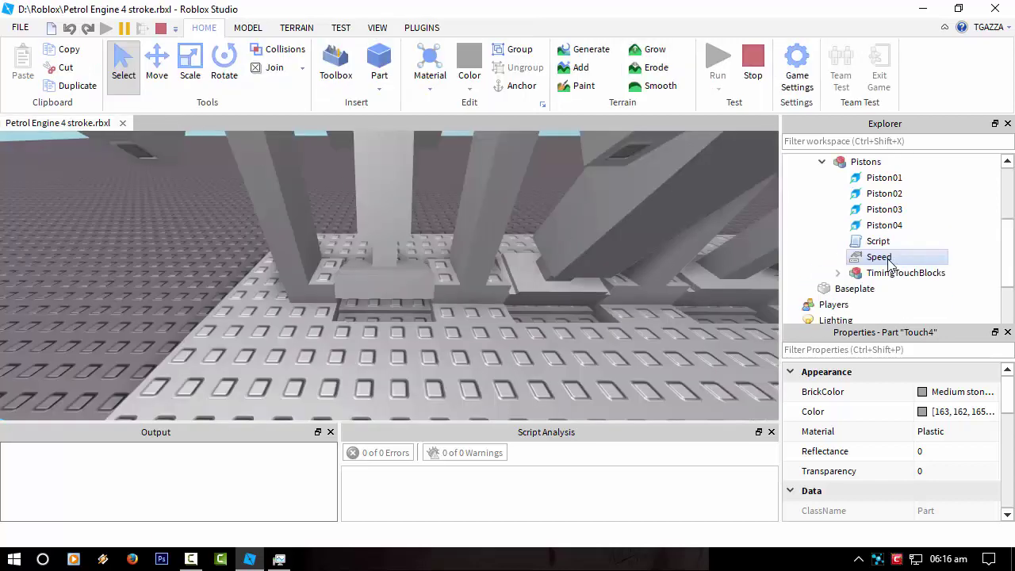
pyautogui.doubleClick(878, 241)
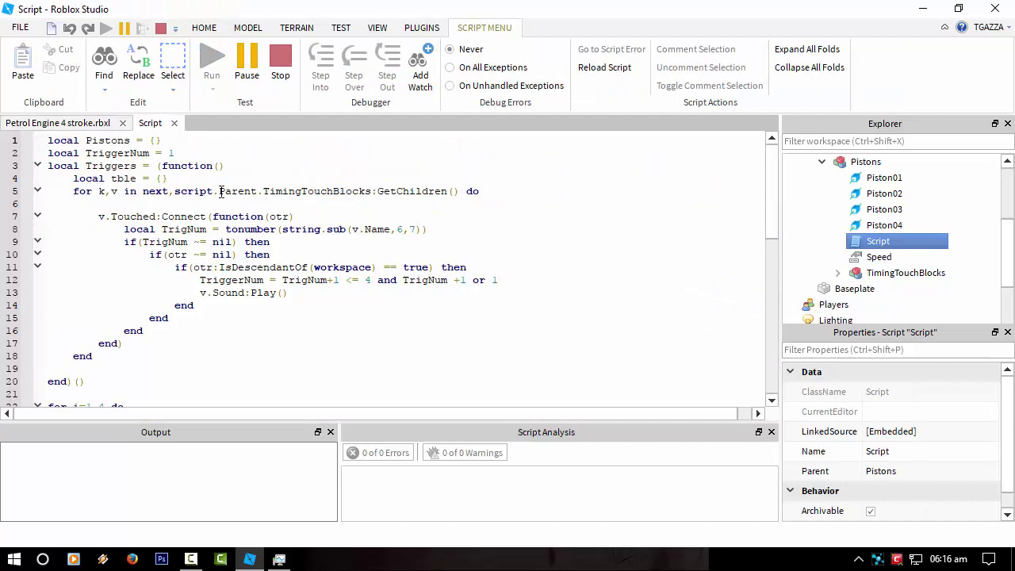
pyautogui.scroll(-6, 230, 217)
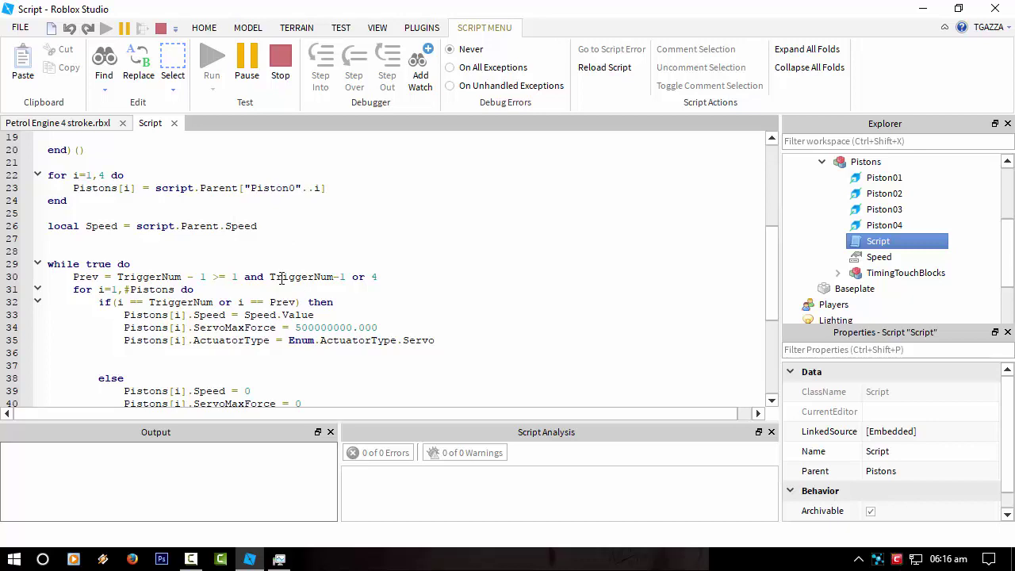
pyautogui.doubleClick(102, 175)
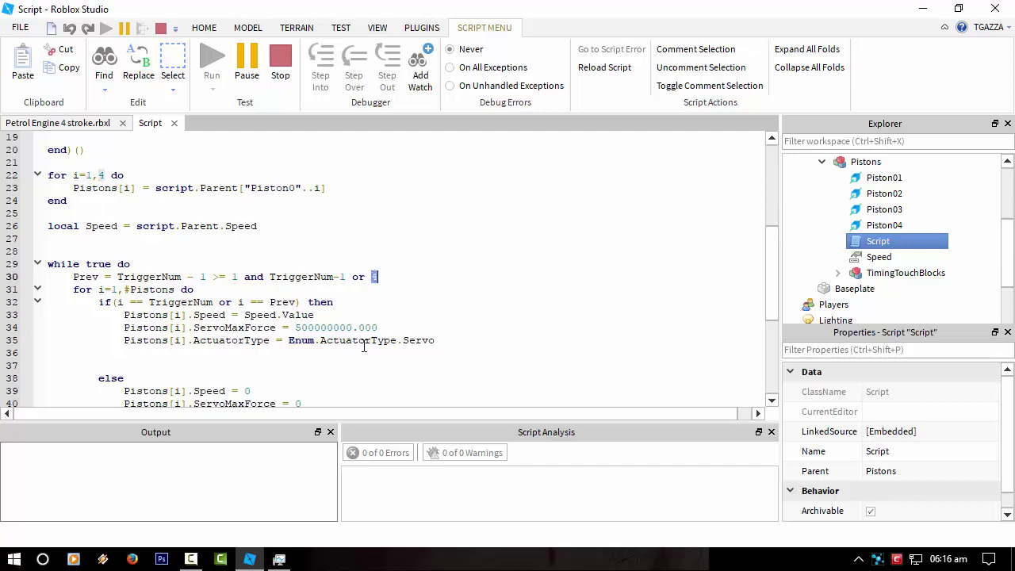
pyautogui.scroll(-3, 300, 334)
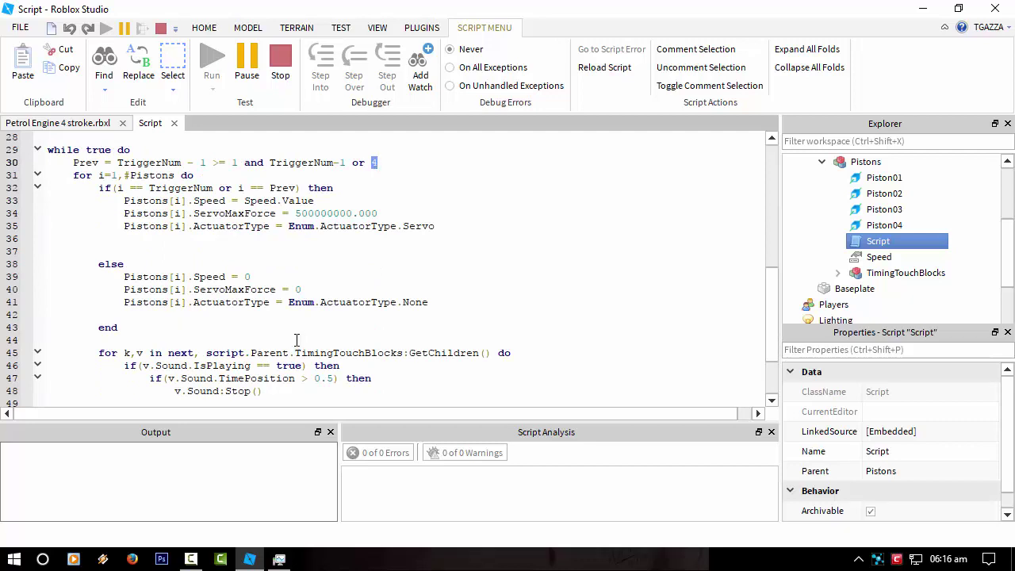
pyautogui.scroll(-3, 302, 312)
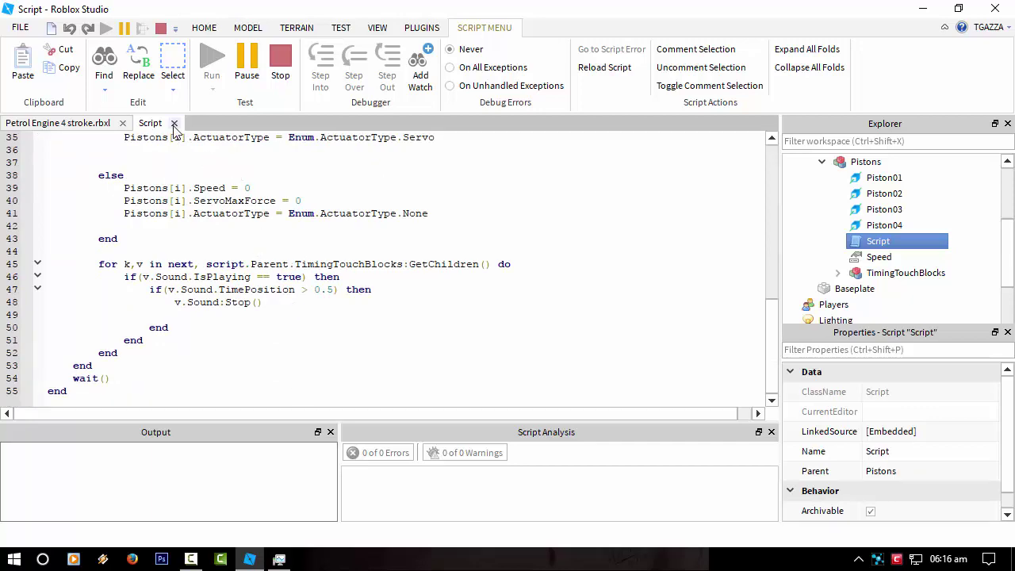
# - Close the script and select the Touch1 timing block and a piston in the 3D scene
pyautogui.click(174, 124)
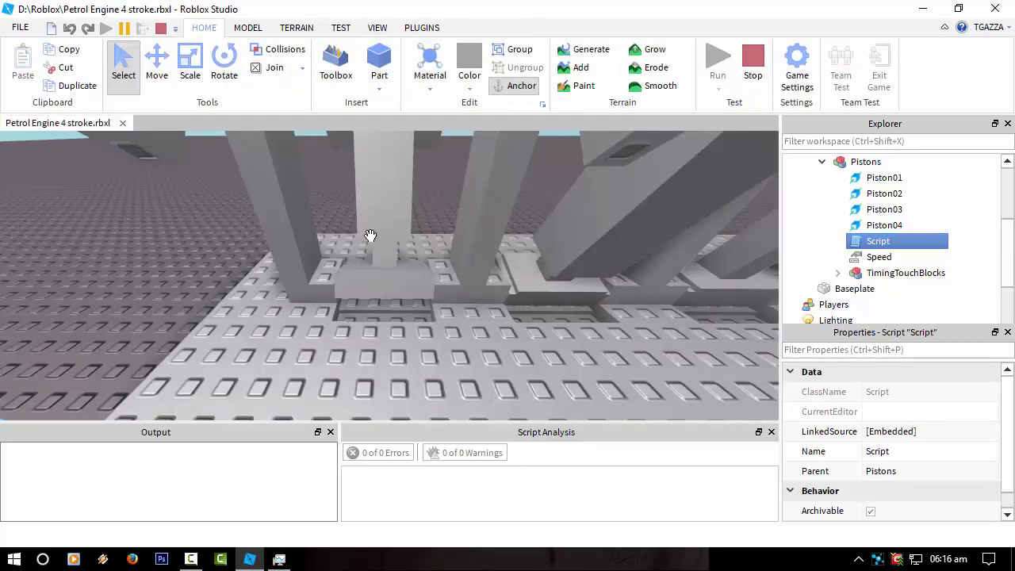
pyautogui.moveTo(428, 270); pyautogui.dragTo(425, 161, button='right')
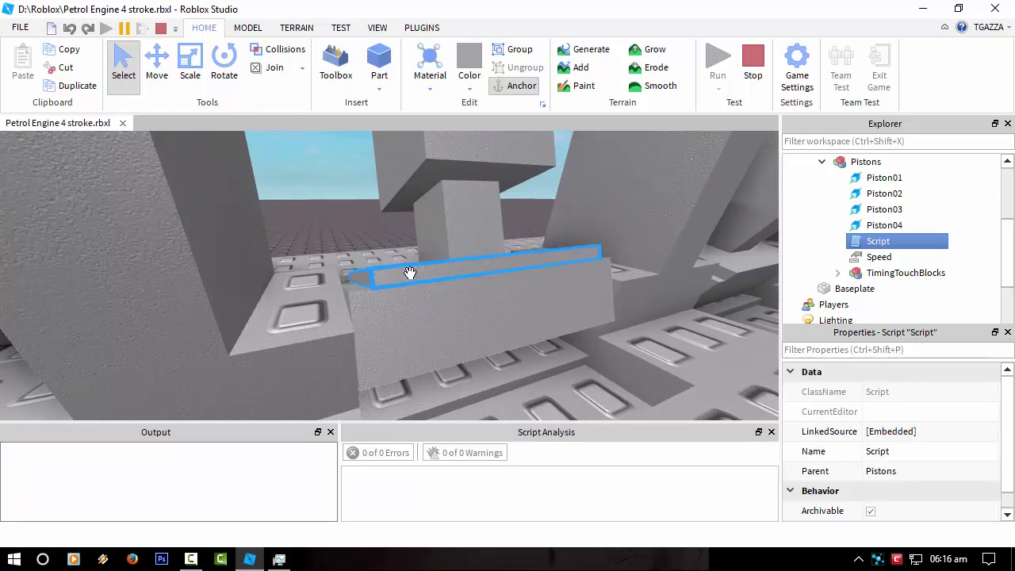
pyautogui.click(411, 273)
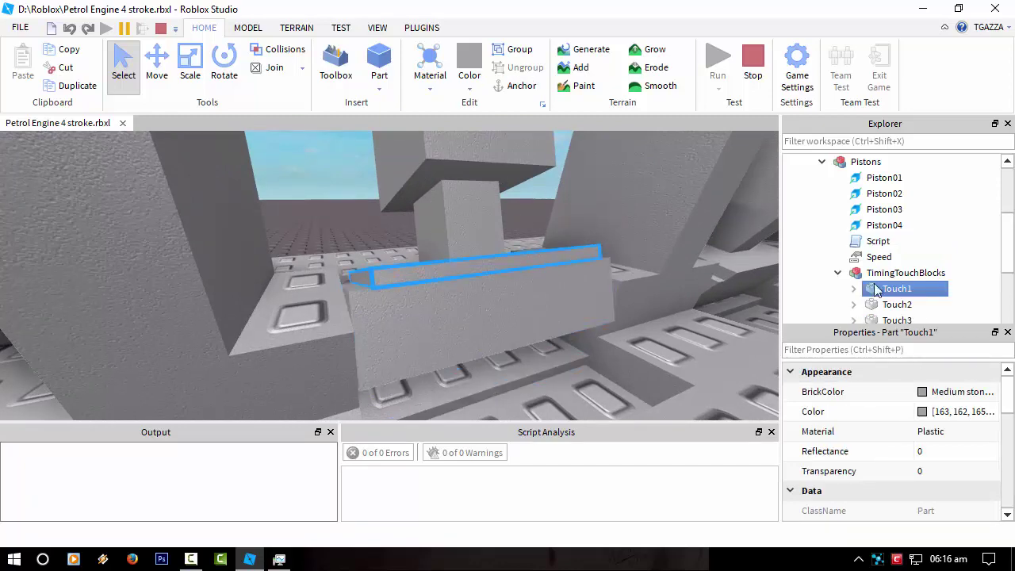
pyautogui.moveTo(663, 238); pyautogui.dragTo(531, 204, button='right')
pyautogui.click(610, 315)
pyautogui.moveTo(610, 315); pyautogui.dragTo(613, 316, button='right')
# - Select the Touch2 block and another piston, then zoom out to frame the whole engine
pyautogui.click(318, 319)
pyautogui.scroll(5, 362, 336)
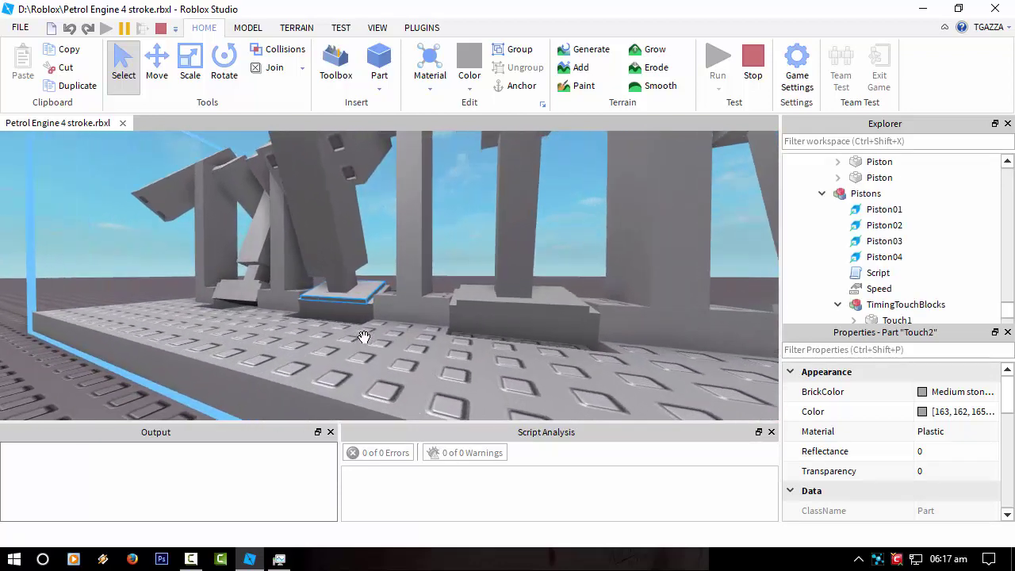
pyautogui.moveTo(362, 337); pyautogui.dragTo(465, 190, button='right')
pyautogui.click(466, 165)
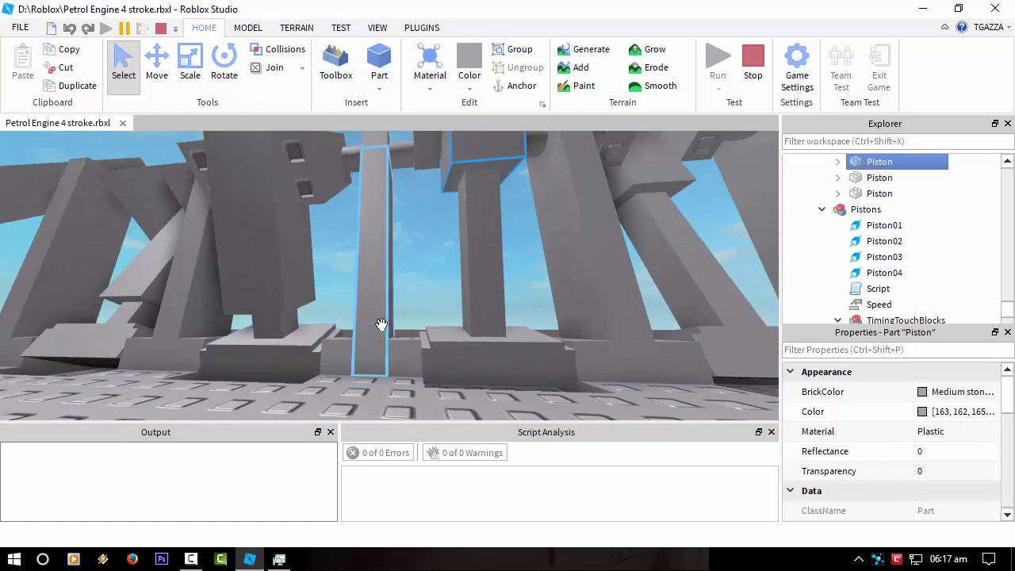
pyautogui.scroll(-5, 382, 327)
pyautogui.moveTo(407, 344); pyautogui.dragTo(573, 341, button='right')
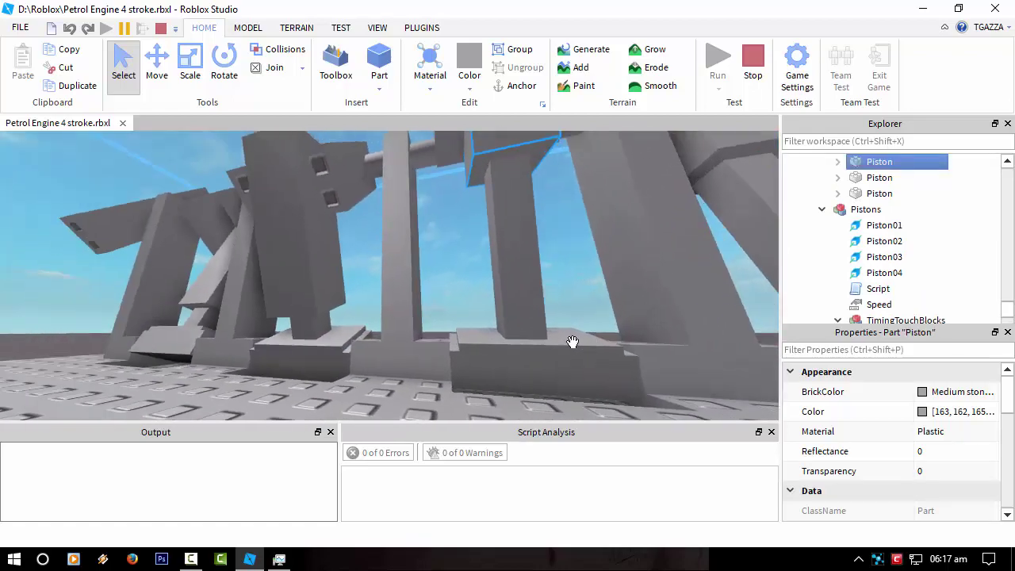
pyautogui.moveTo(667, 351); pyautogui.dragTo(485, 267, button='right')
pyautogui.scroll(-6, 546, 322)
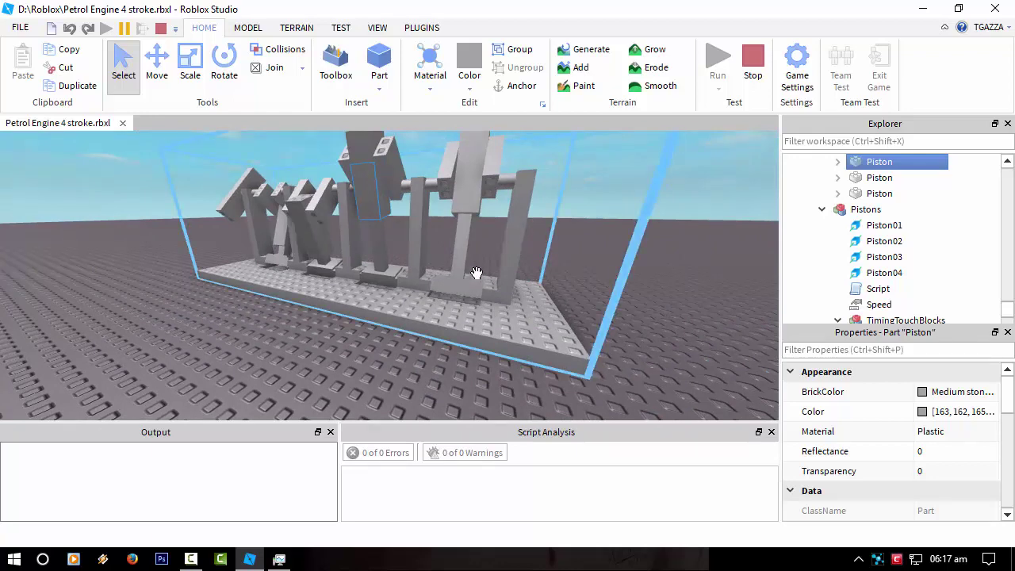
# - Select the Piston01 prismatic constraint and fly the camera in toward the central piston
pyautogui.click(586, 272)
pyautogui.click(881, 225)
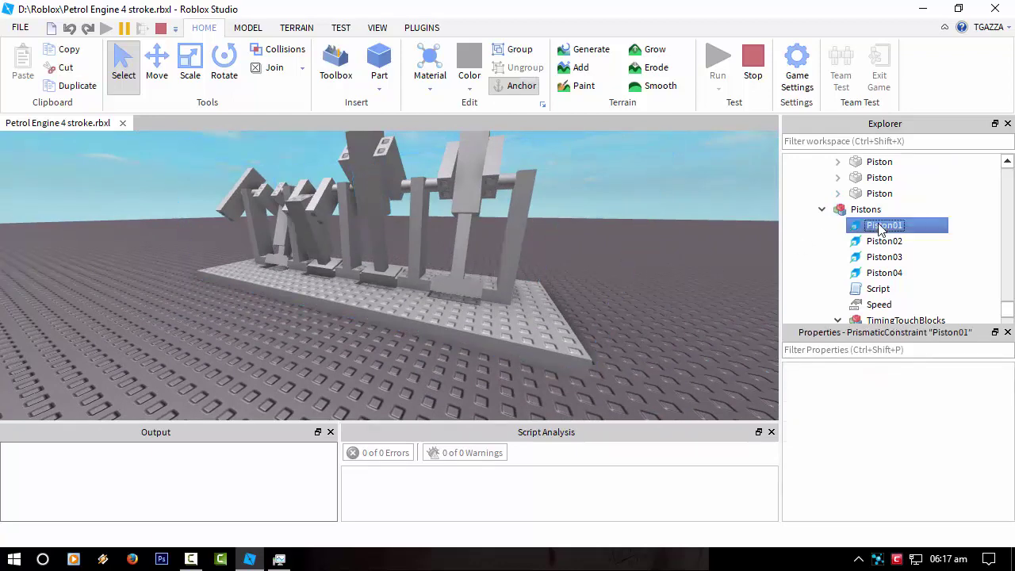
pyautogui.press('w')
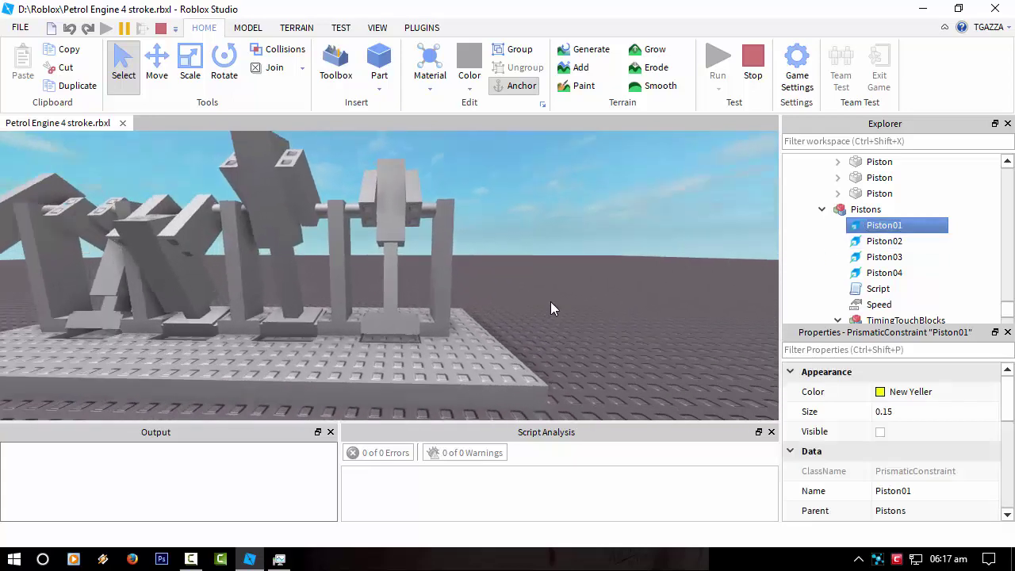
pyautogui.moveTo(549, 301); pyautogui.dragTo(499, 288, button='right')
pyautogui.press('w')
pyautogui.press('s')
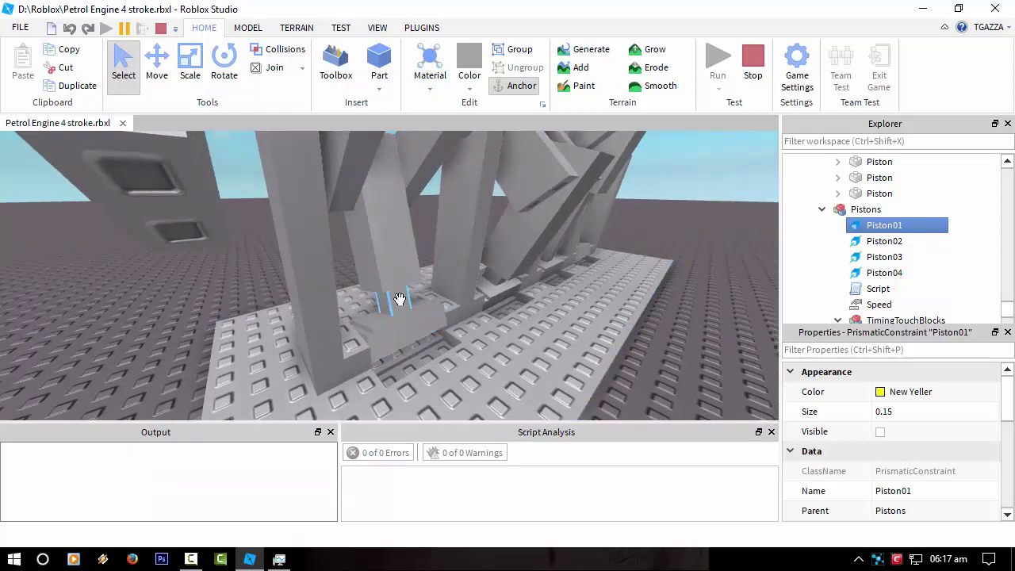
# - Orbit and zoom the camera along the baseplate until it faces the engine's front
pyautogui.moveTo(449, 191); pyautogui.dragTo(466, 312, button='right')
pyautogui.scroll(-10, 466, 312)
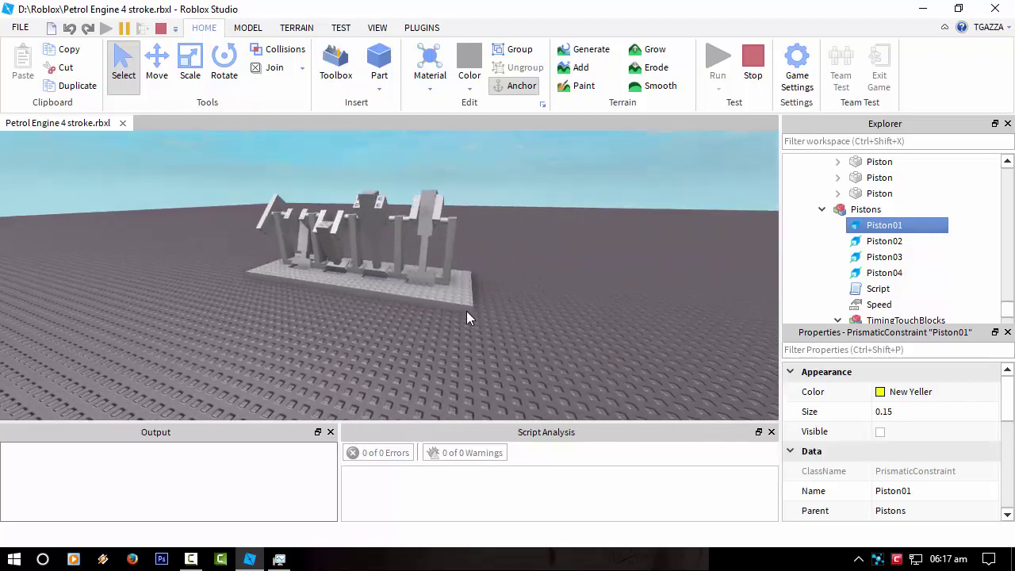
pyautogui.scroll(10, 466, 313)
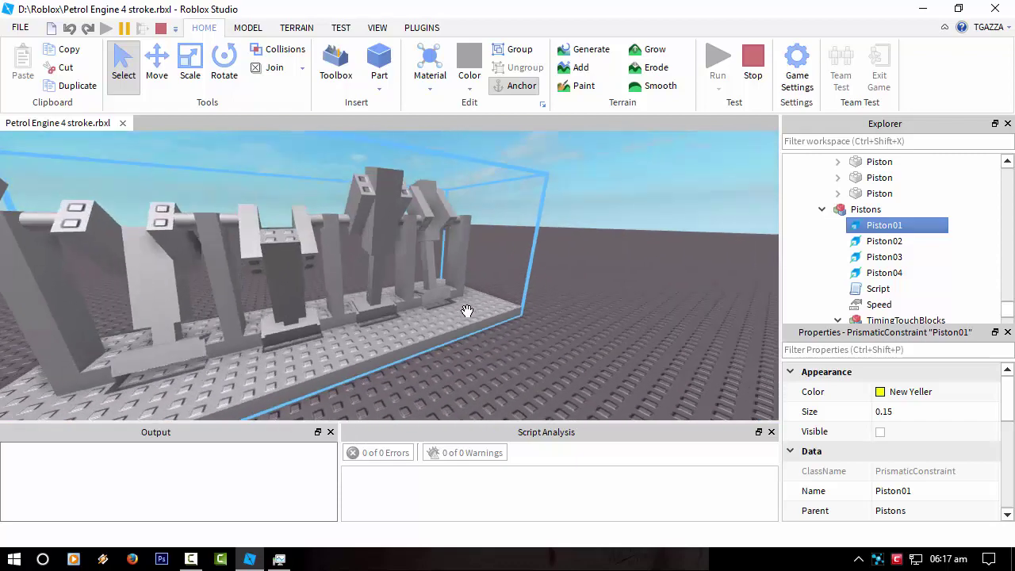
pyautogui.moveTo(466, 312); pyautogui.dragTo(467, 312, button='right')
pyautogui.scroll(-6, 467, 312)
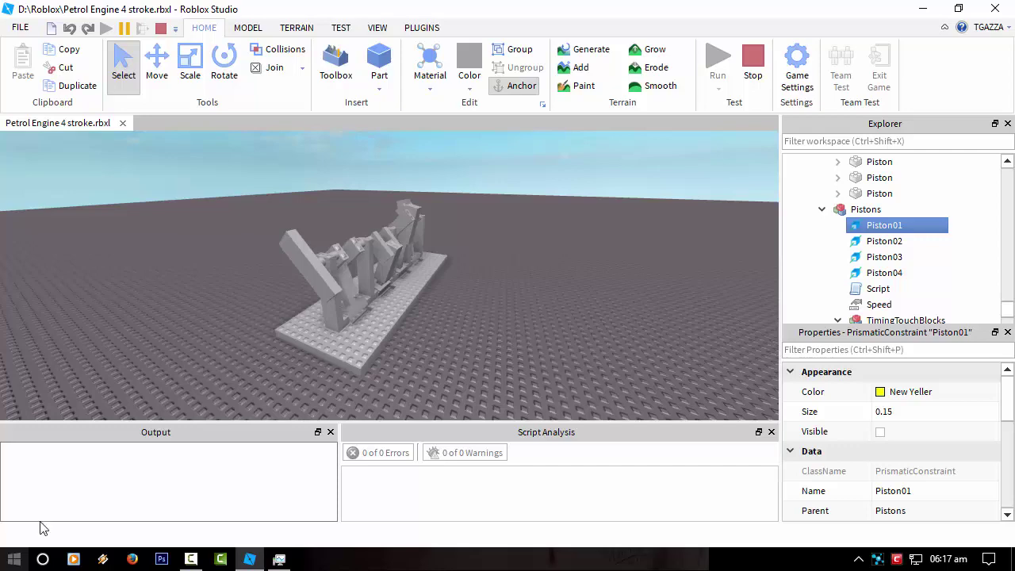
pyautogui.moveTo(441, 279); pyautogui.dragTo(389, 244, button='right')
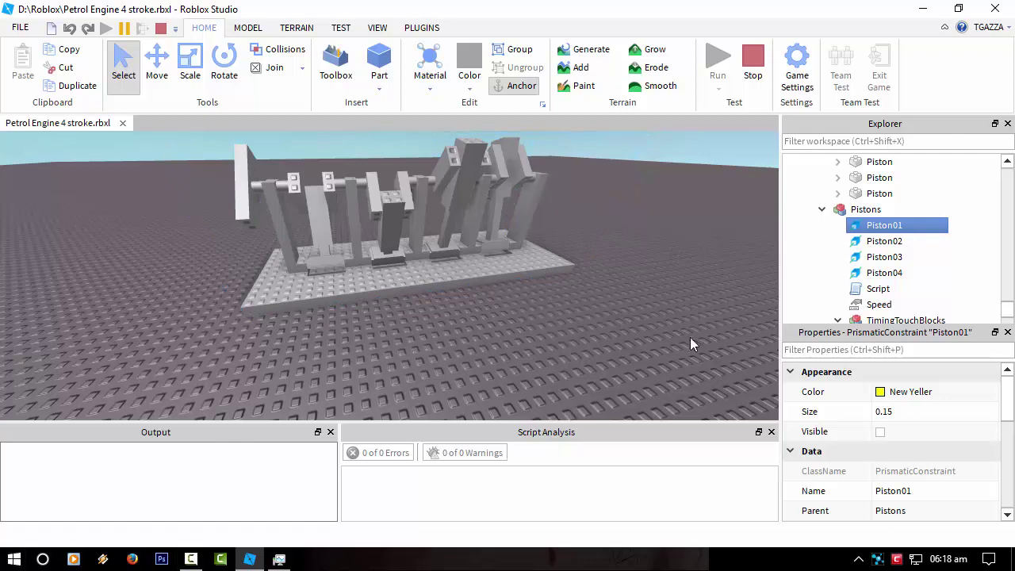
# - Collapse the Pistons and Bodywork folders, then set Engine > Ignition's Value to true
pyautogui.click(822, 209)
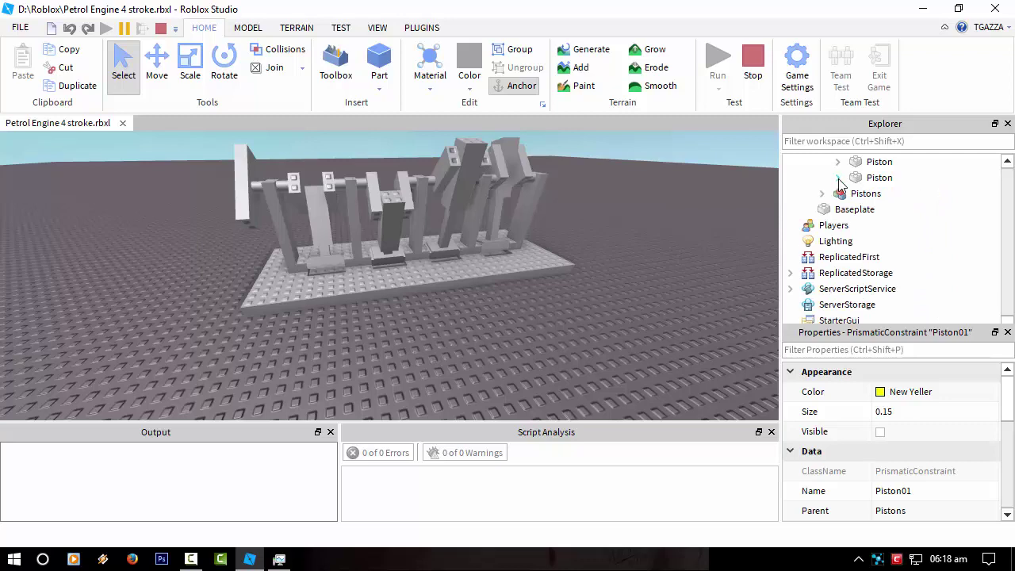
pyautogui.scroll(5, 841, 196)
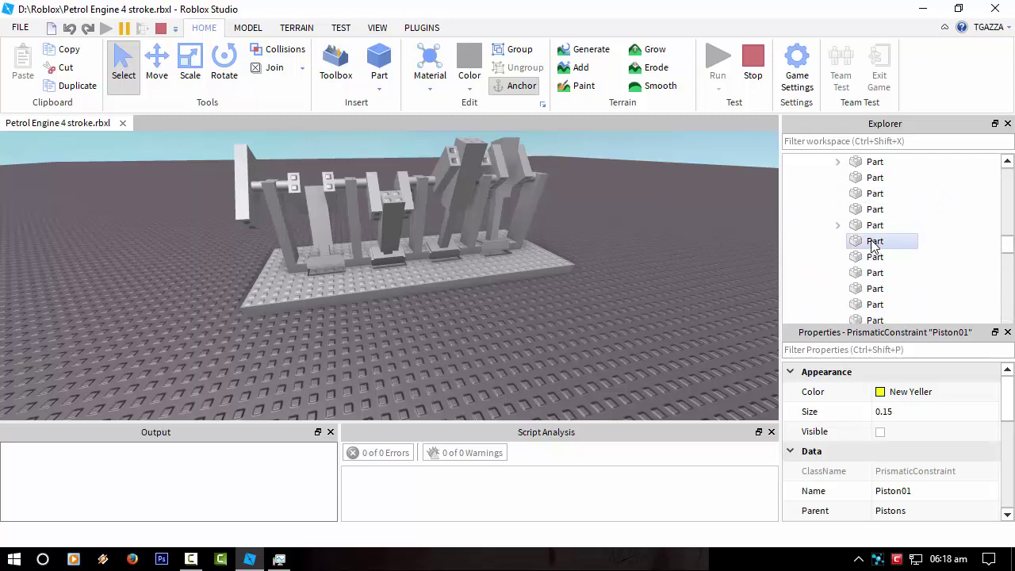
pyautogui.scroll(5, 872, 245)
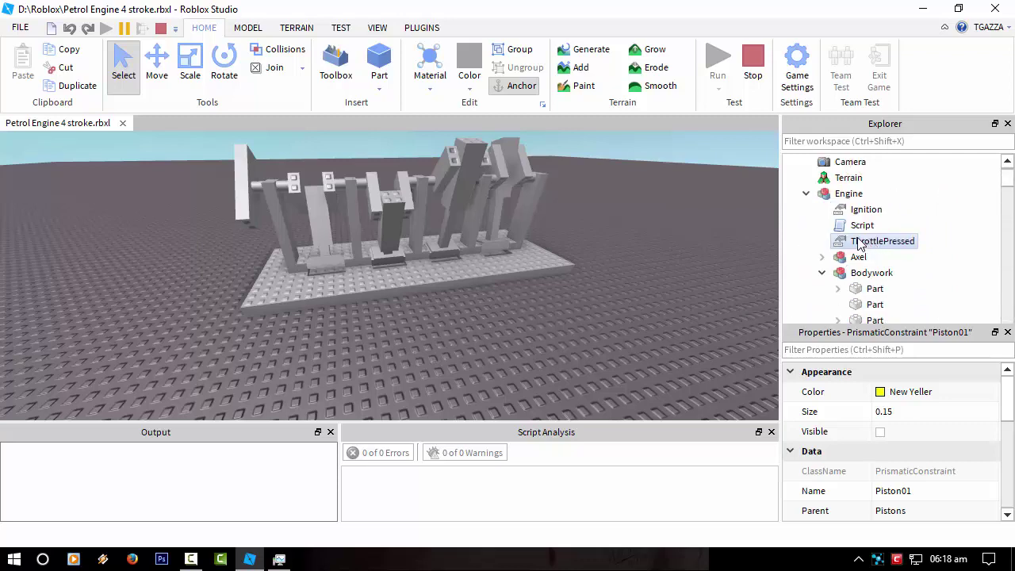
pyautogui.click(822, 273)
pyautogui.click(865, 210)
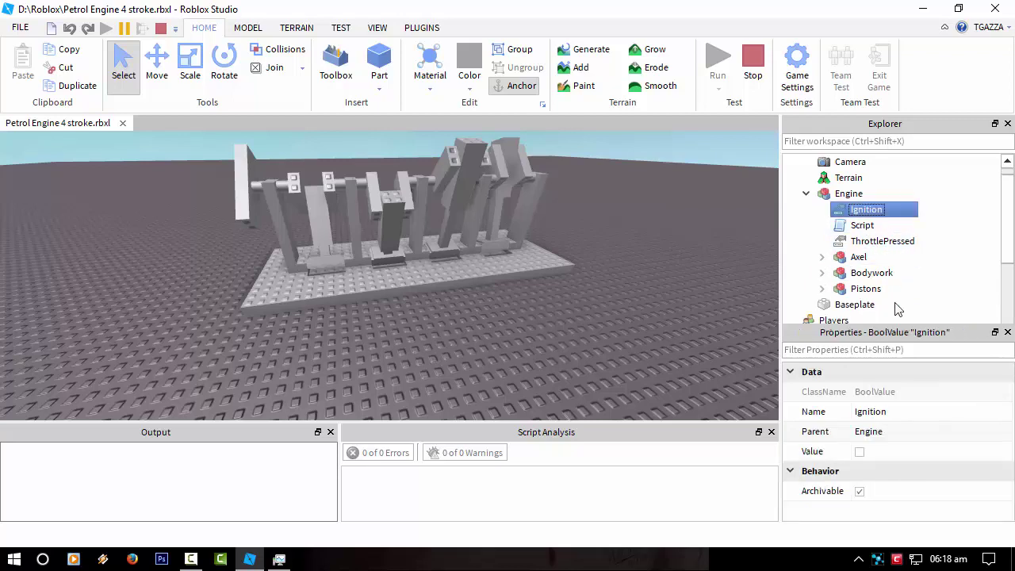
pyautogui.click(859, 451)
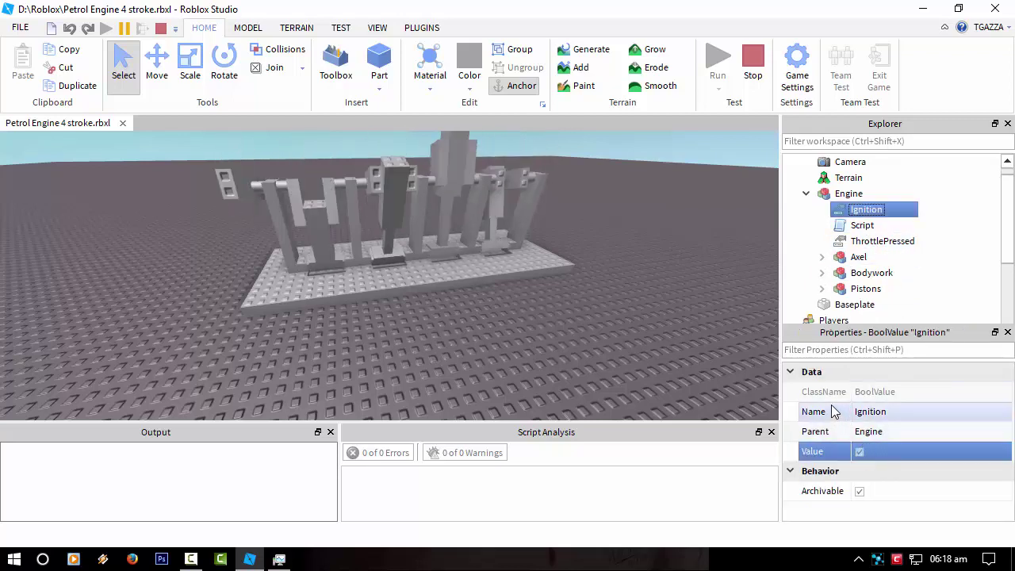
pyautogui.moveTo(452, 322); pyautogui.dragTo(451, 320, button='right')
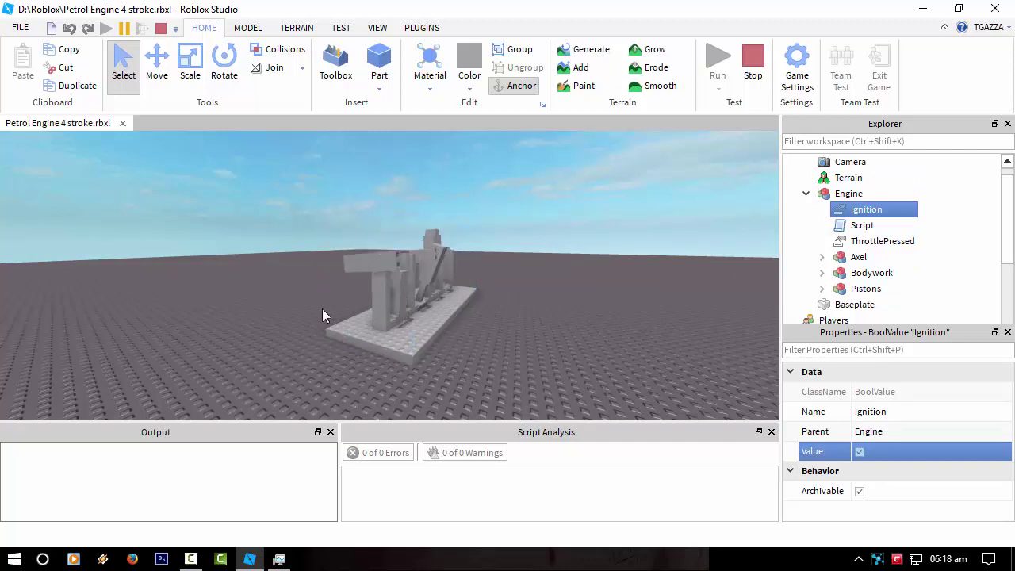
# - Cycle Ignition's Value off and back on, then set ThrottlePressed's Value to true
pyautogui.click(865, 241)
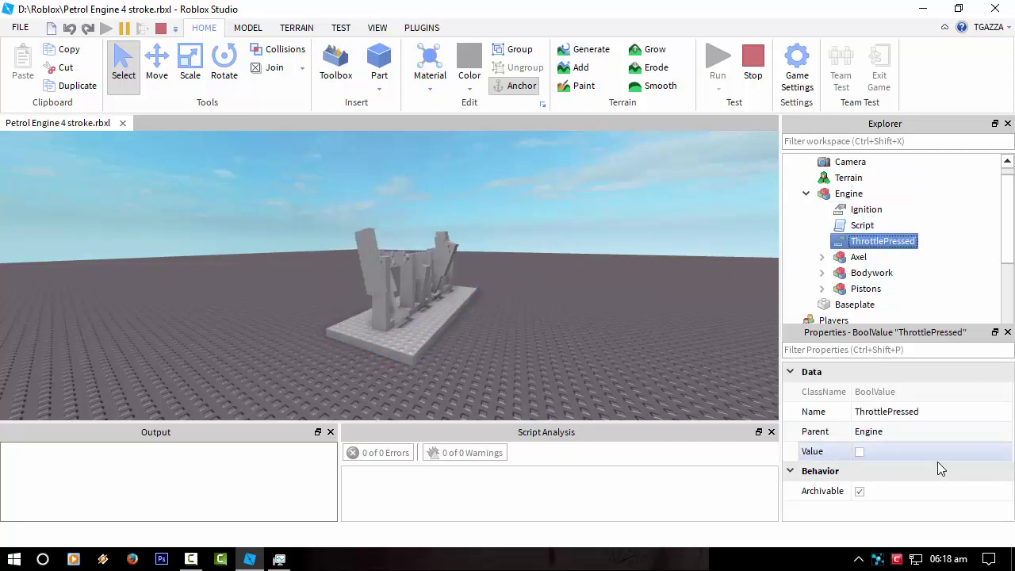
pyautogui.click(862, 455)
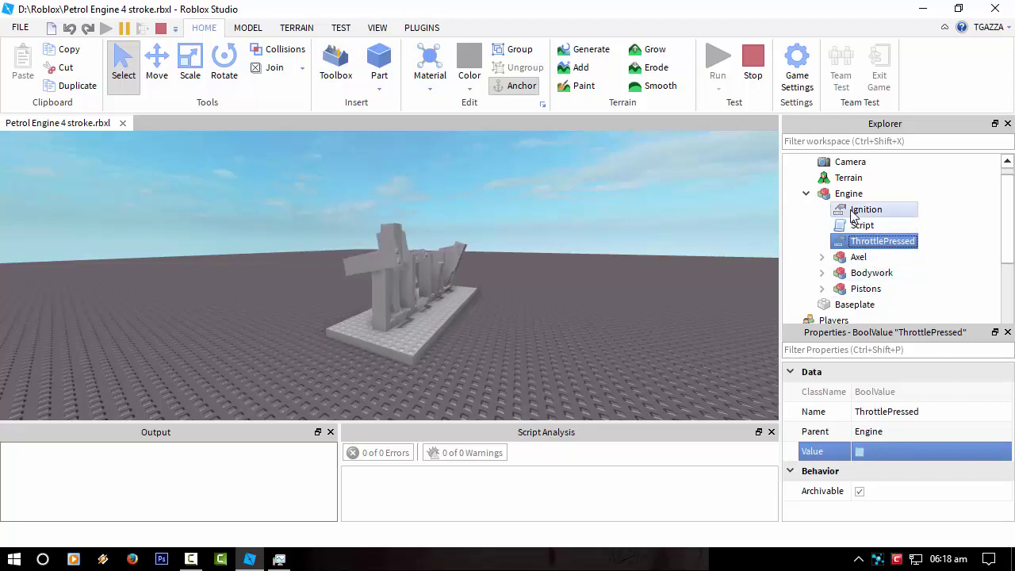
pyautogui.click(882, 209)
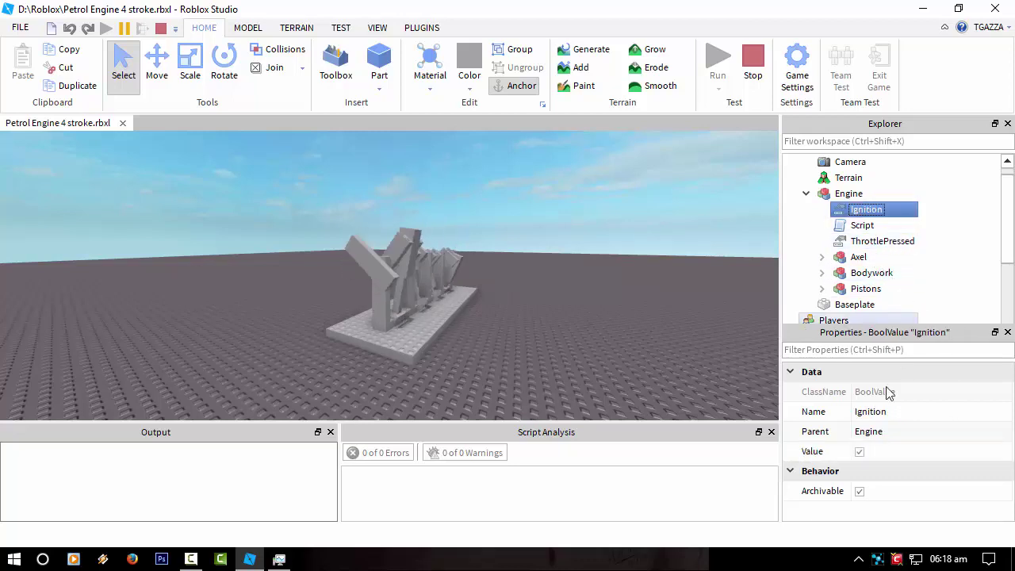
pyautogui.click(861, 453)
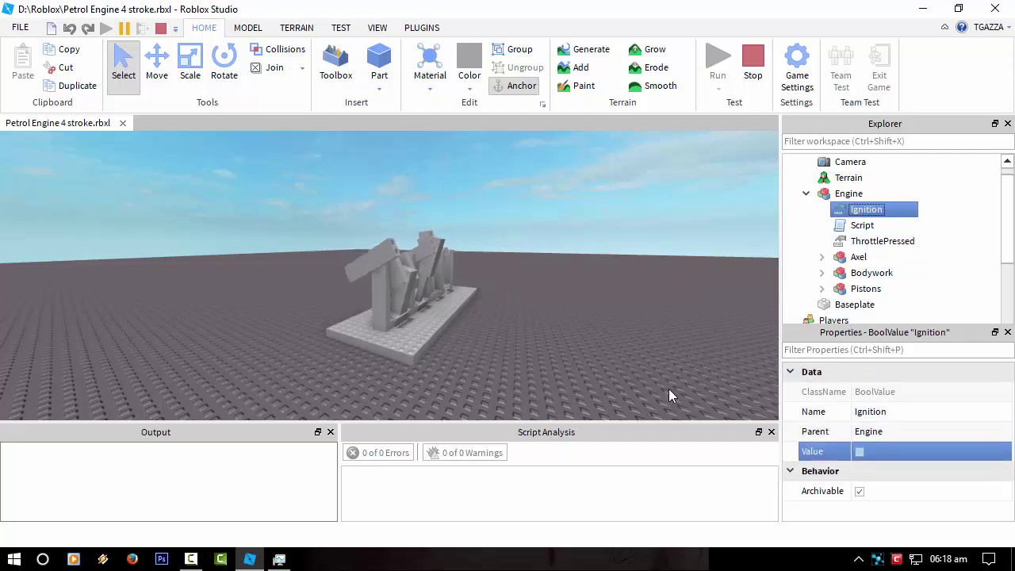
pyautogui.click(861, 453)
pyautogui.click(867, 240)
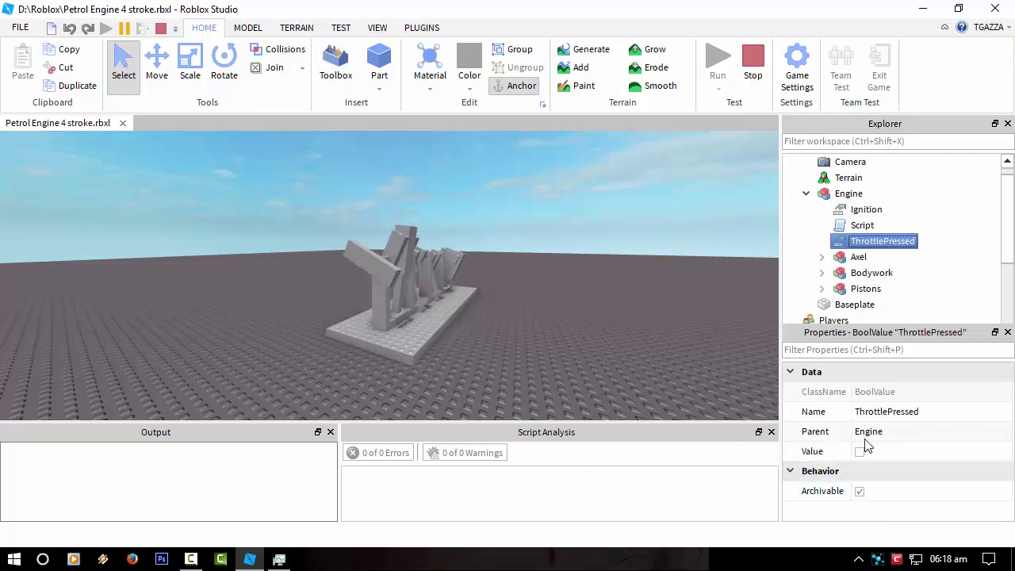
pyautogui.click(861, 453)
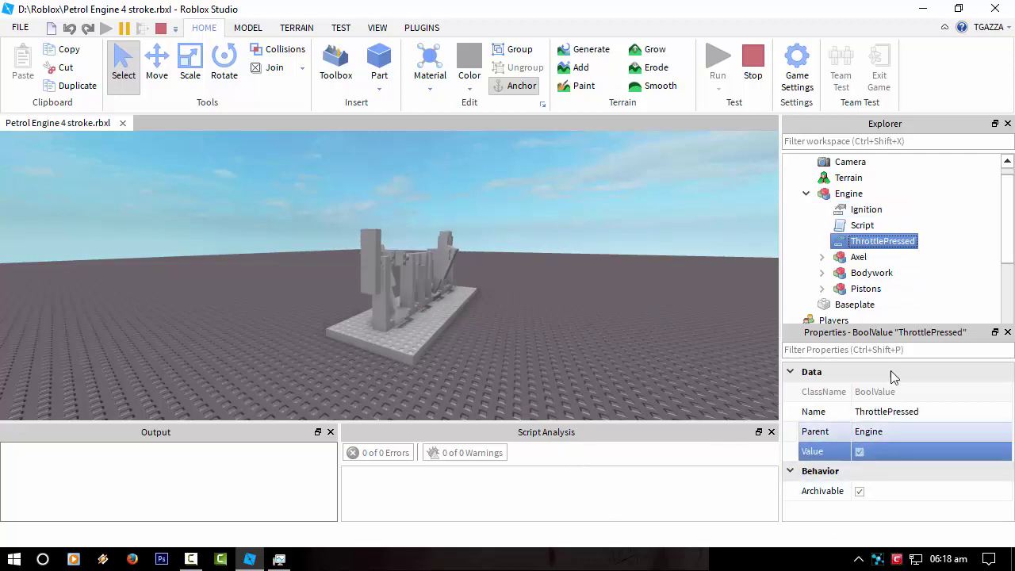
# - Switch Ignition off and on again, then set ThrottlePressed's Value back to false
pyautogui.click(861, 212)
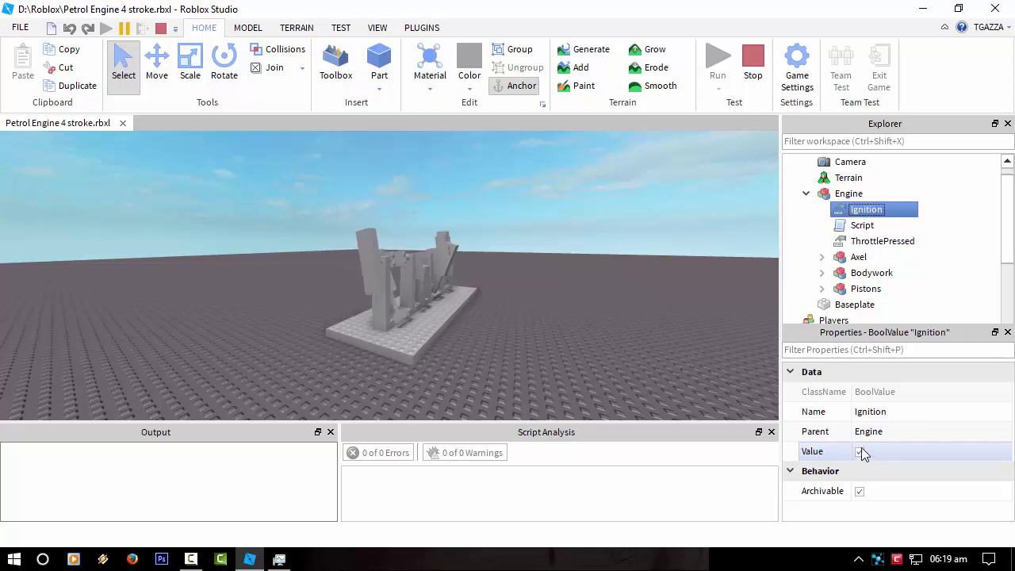
pyautogui.click(861, 451)
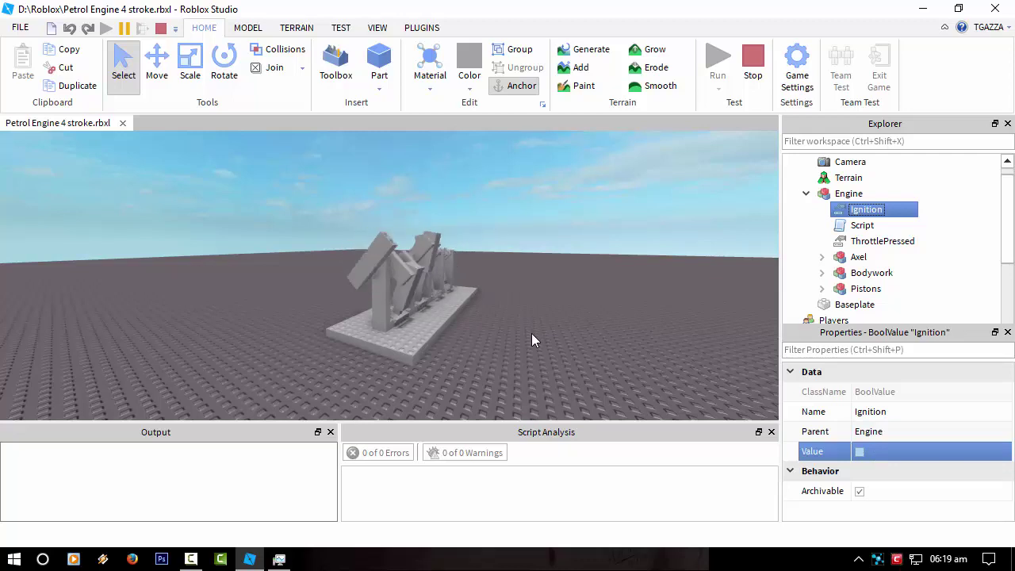
pyautogui.click(859, 452)
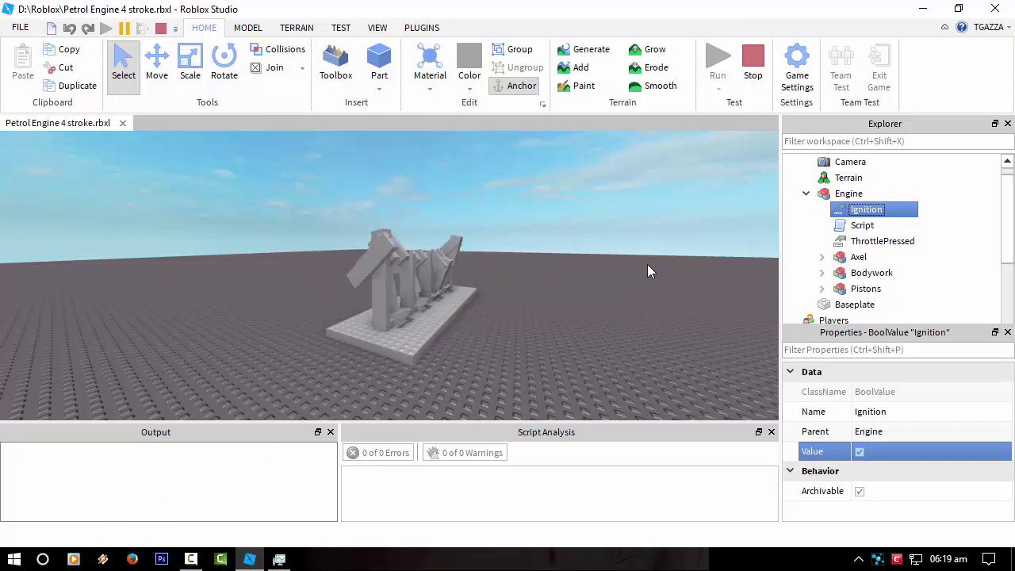
pyautogui.click(876, 241)
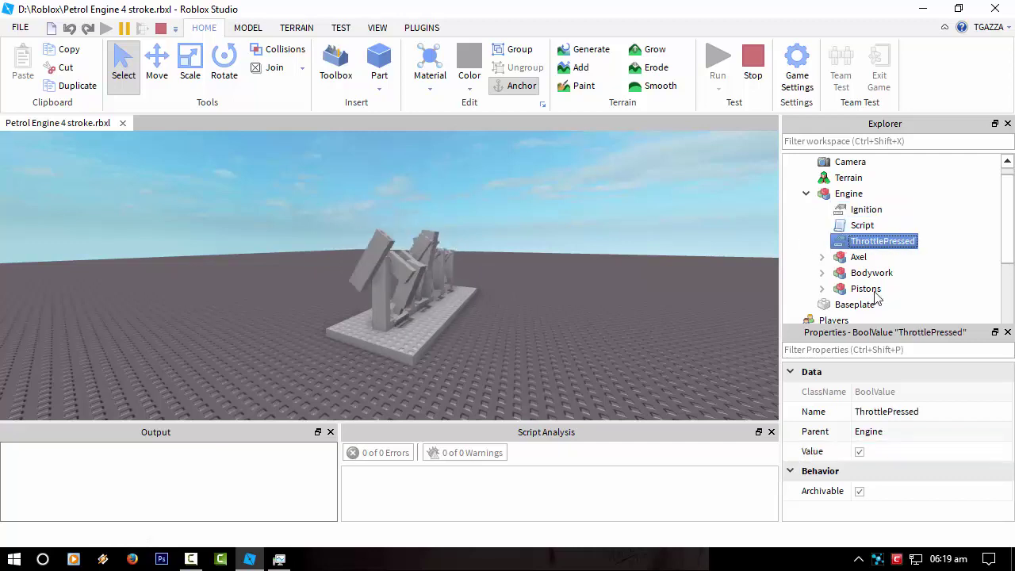
pyautogui.click(860, 452)
pyautogui.click(862, 451)
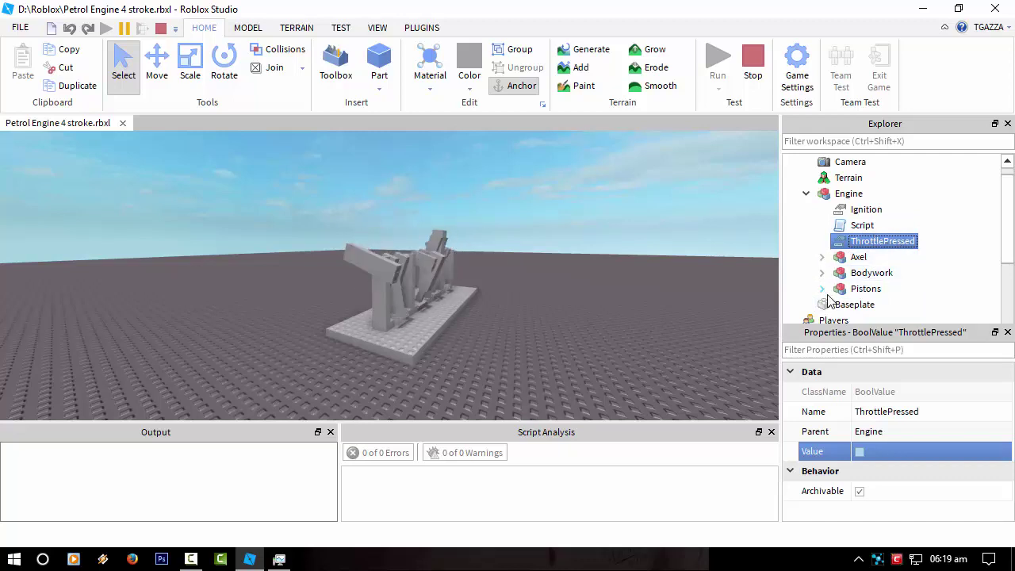
# - Expand the Pistons folder and check its Speed value, currently 30
pyautogui.click(822, 288)
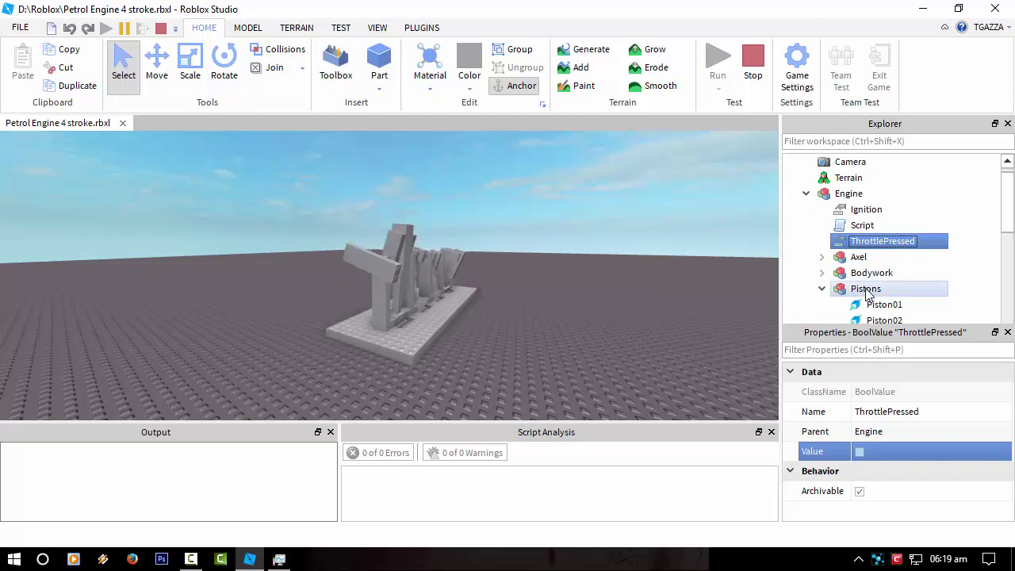
pyautogui.scroll(-2, 868, 294)
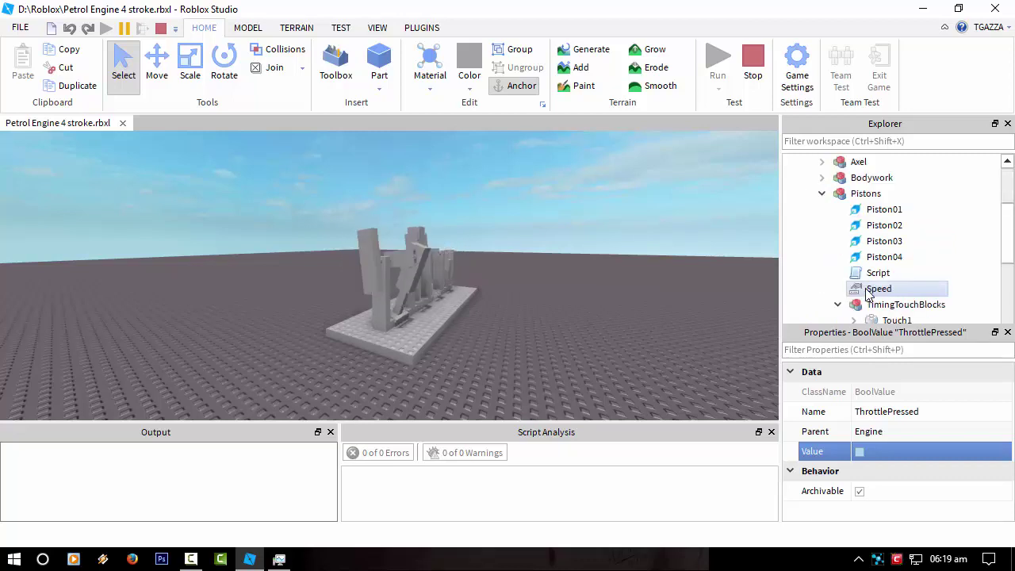
pyautogui.click(879, 290)
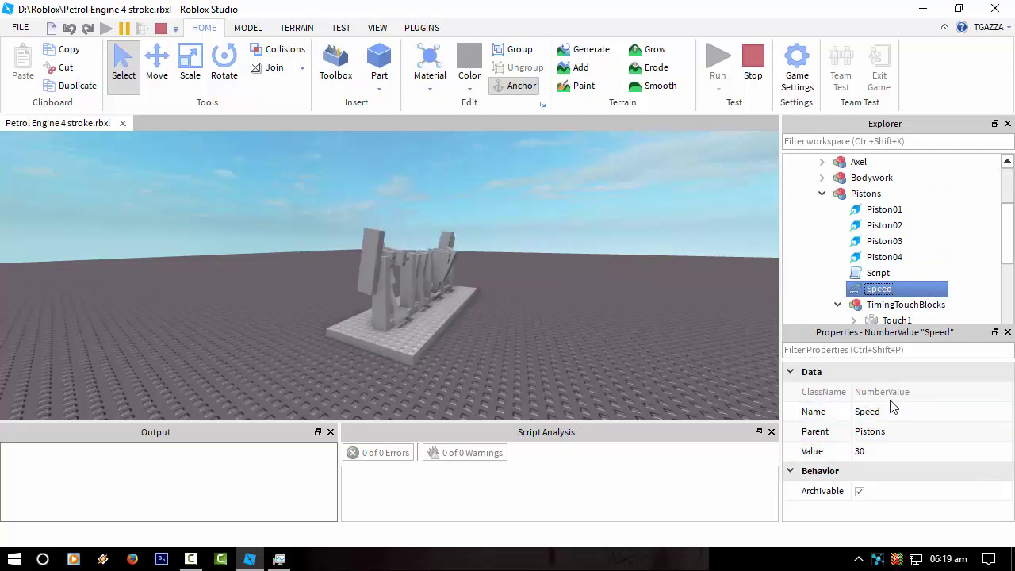
pyautogui.scroll(2, 885, 227)
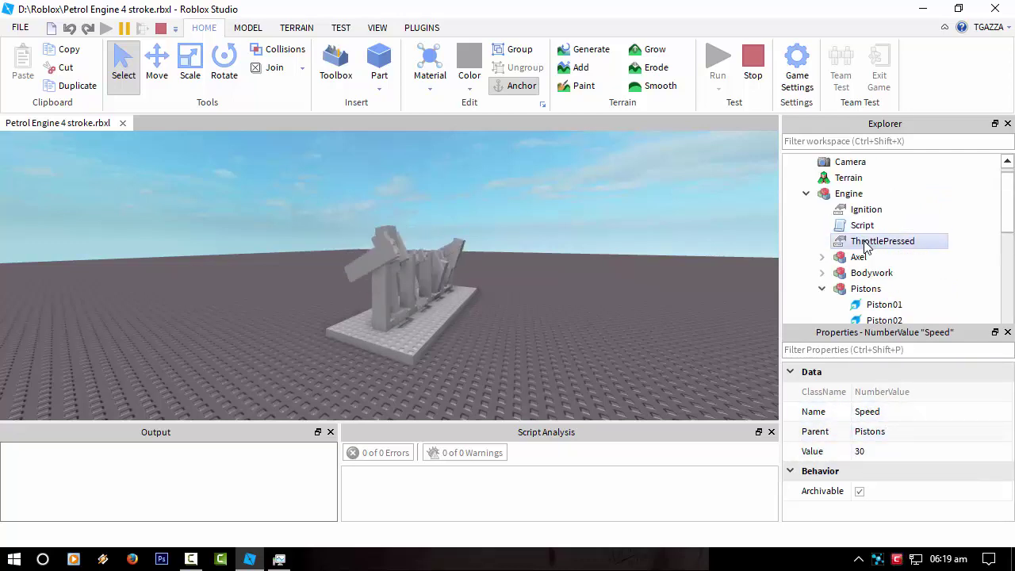
# - Set ThrottlePressed to true and watch the Pistons Speed value climb to 100
pyautogui.click(865, 240)
pyautogui.click(860, 451)
pyautogui.scroll(-2, 880, 254)
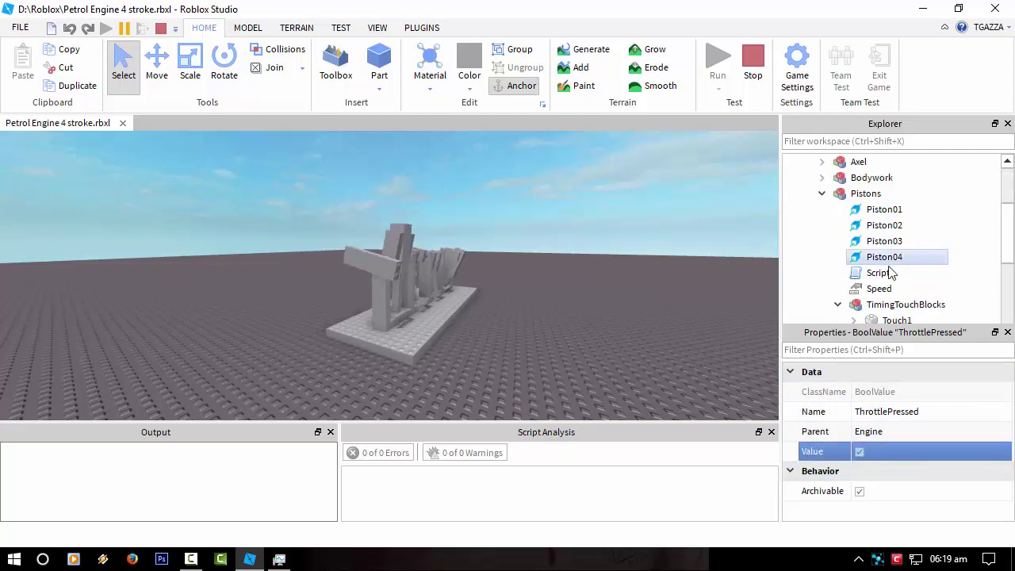
pyautogui.click(879, 289)
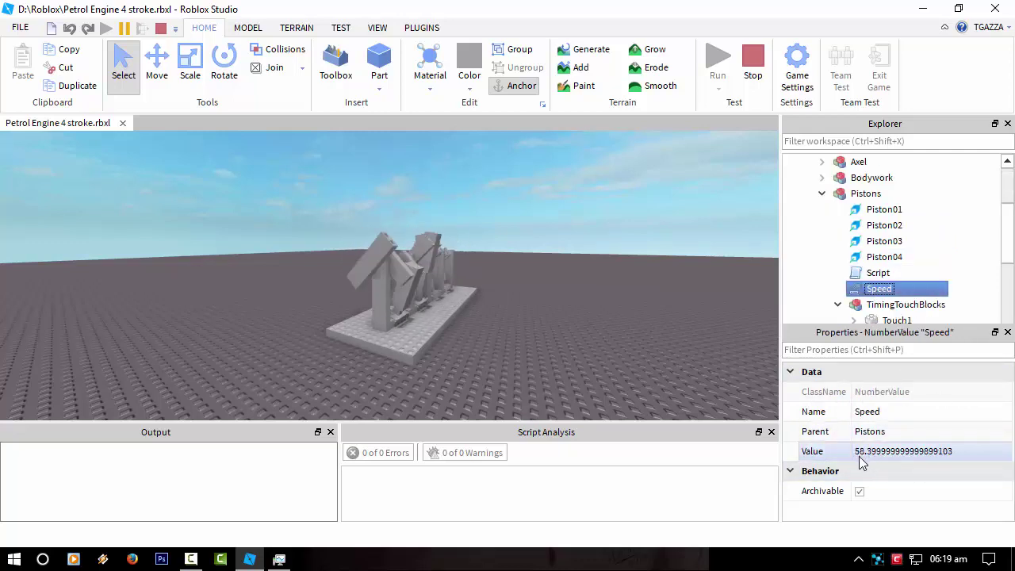
pyautogui.scroll(2, 869, 266)
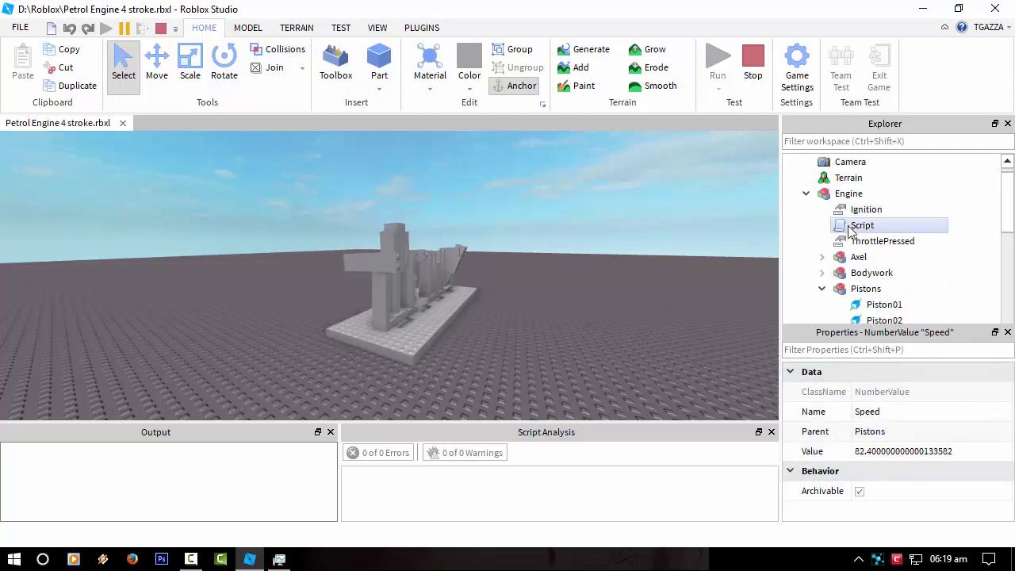
pyautogui.scroll(-1, 872, 258)
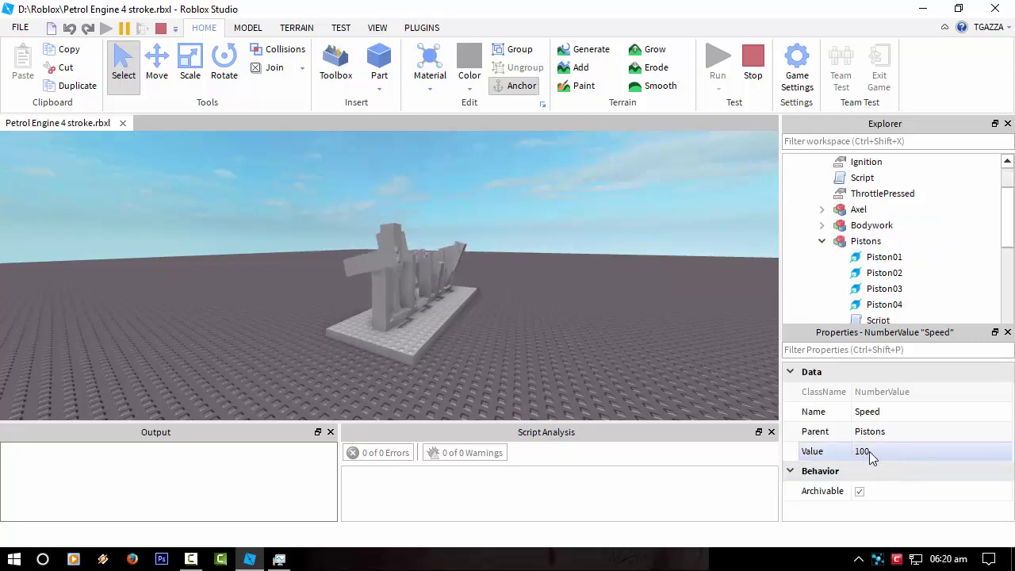
pyautogui.click(746, 65)
pyautogui.click(792, 162)
pyautogui.click(806, 209)
pyautogui.doubleClick(862, 241)
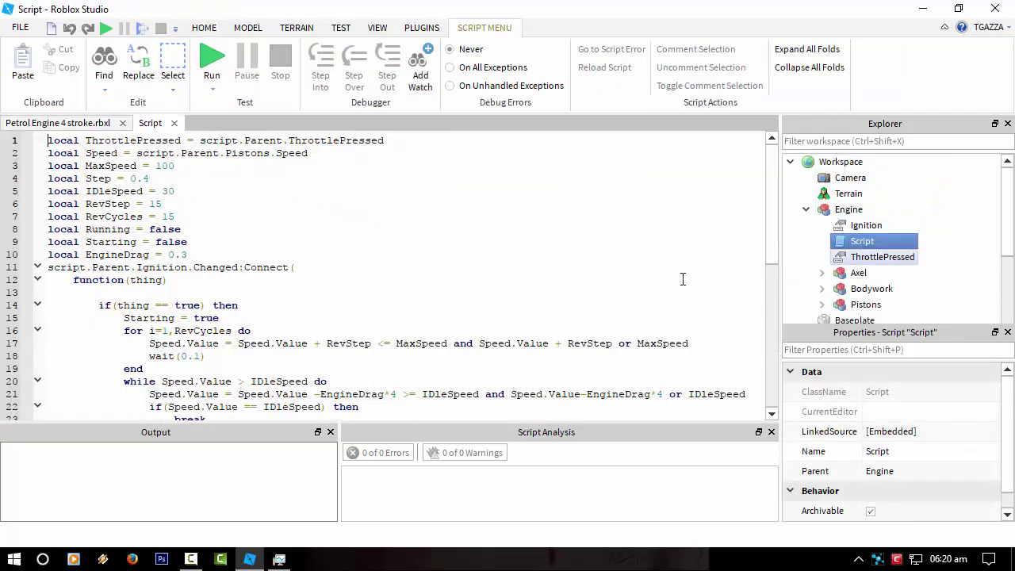
pyautogui.scroll(-4, 326, 290)
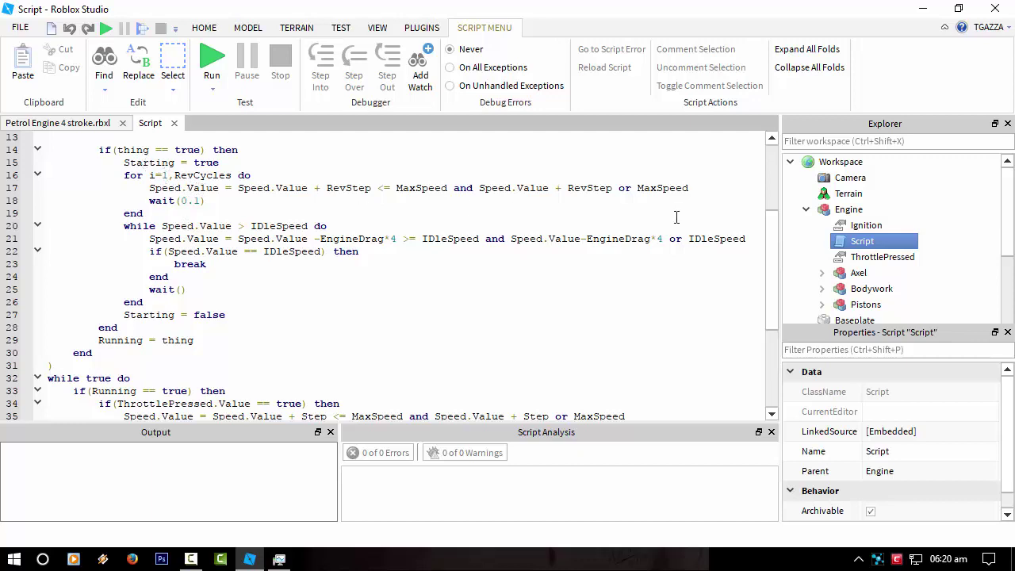
pyautogui.click(863, 225)
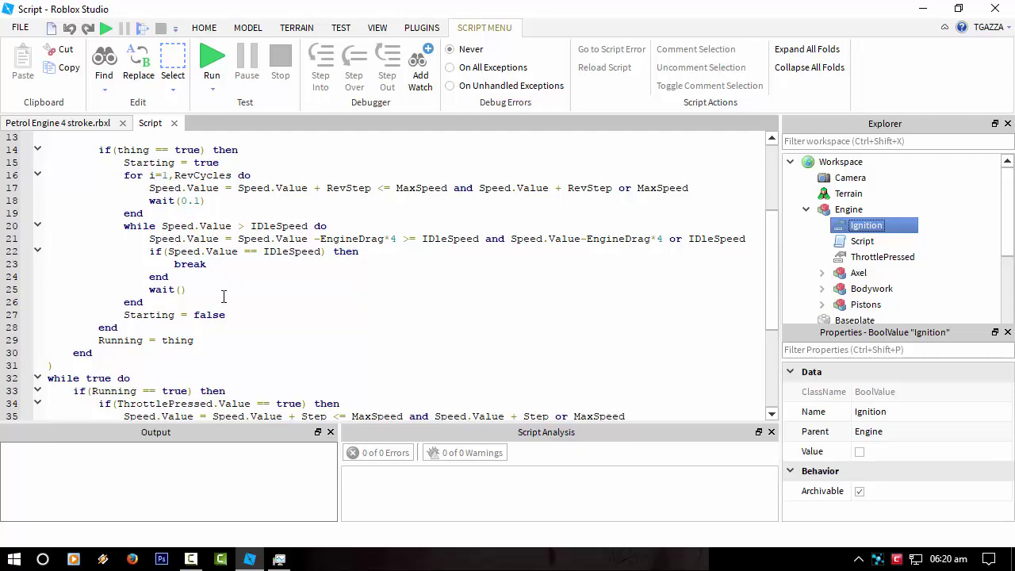
pyautogui.scroll(-2, 168, 317)
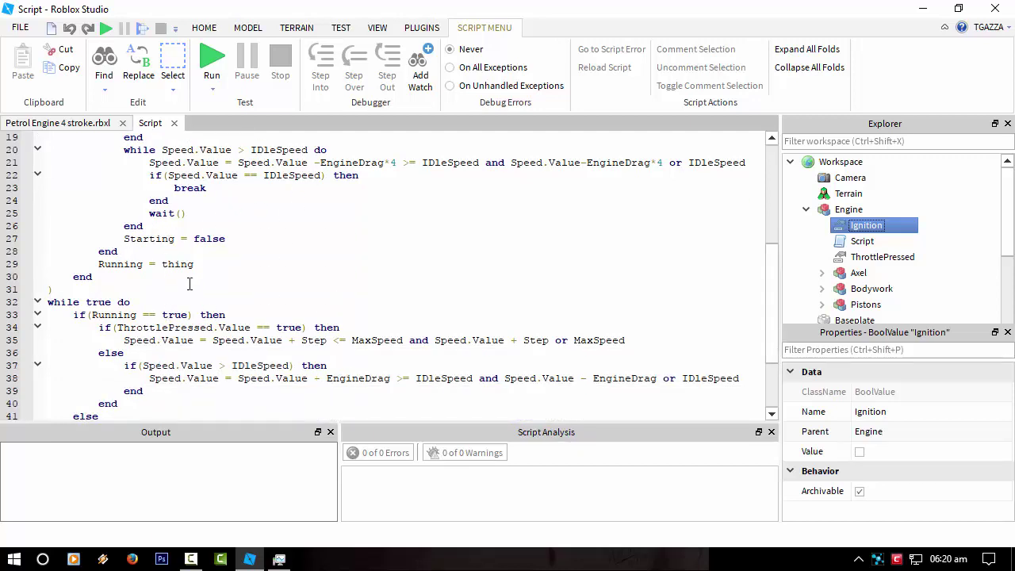
pyautogui.doubleClick(119, 265)
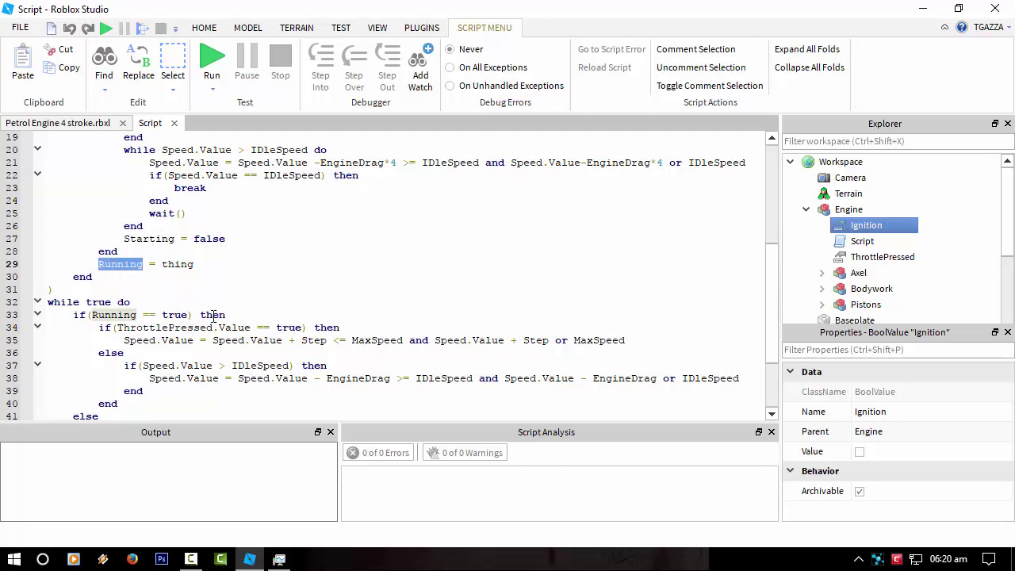
pyautogui.scroll(-1, 170, 306)
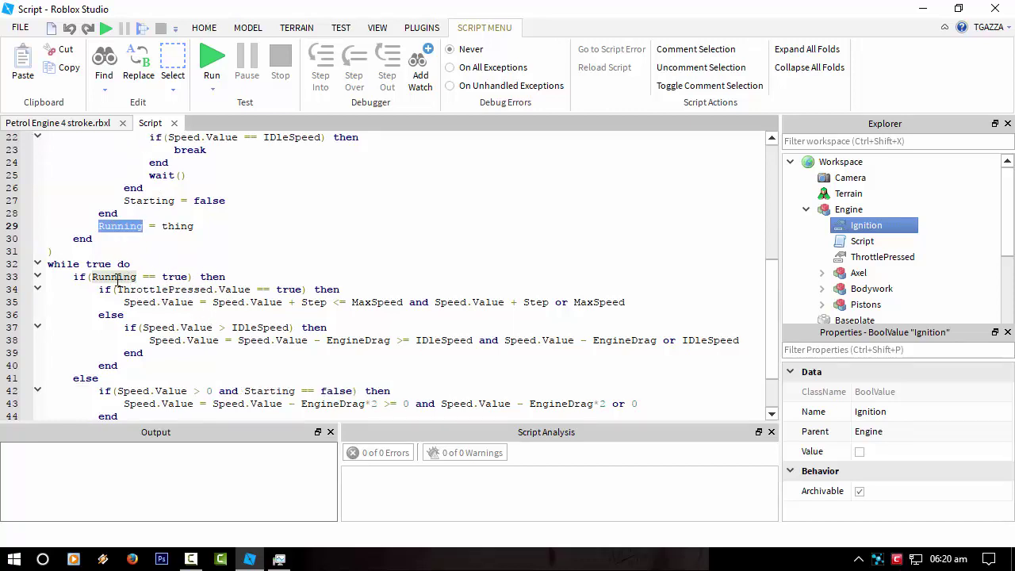
pyautogui.doubleClick(171, 290)
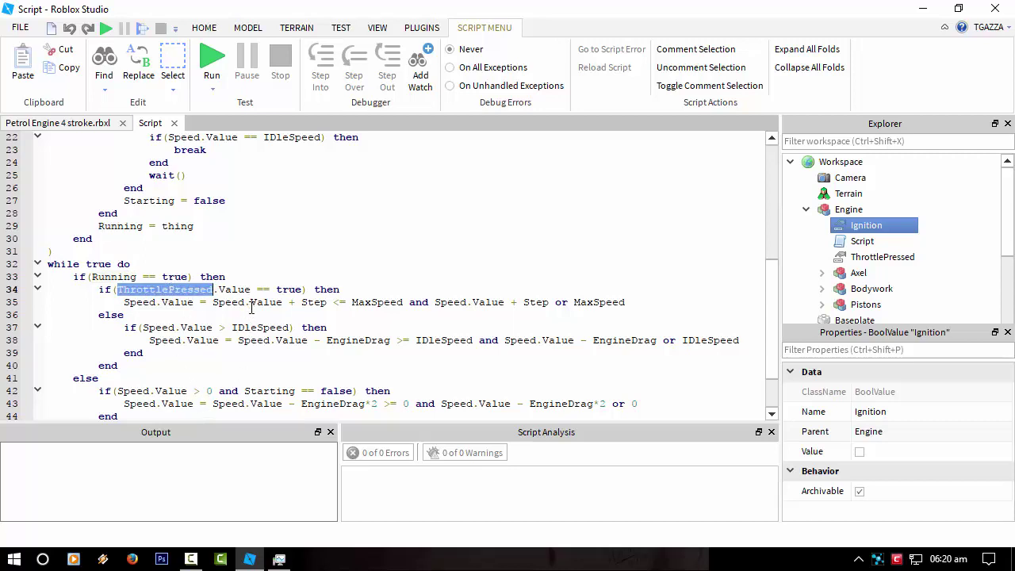
pyautogui.doubleClick(383, 303)
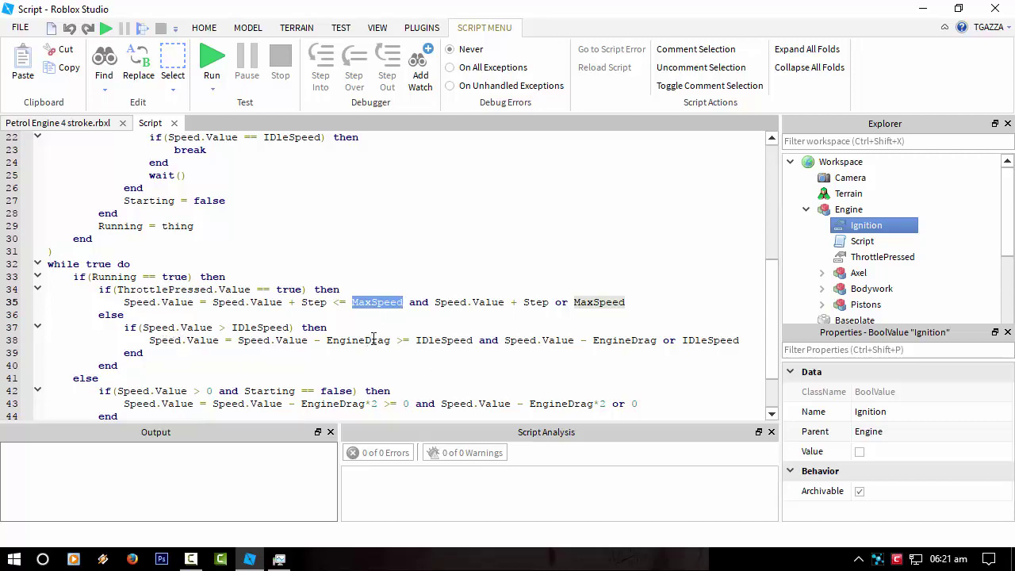
pyautogui.doubleClick(373, 339)
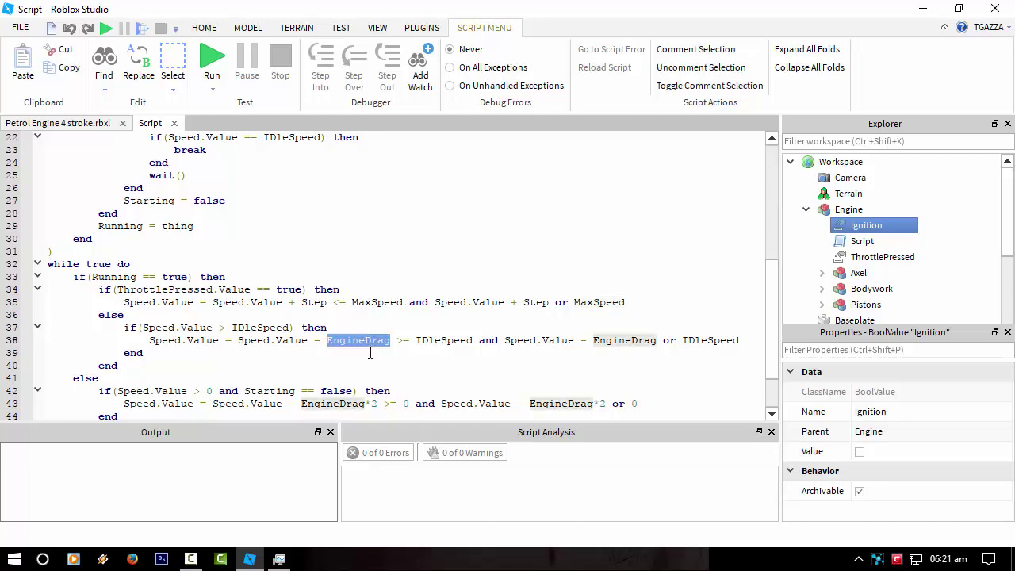
pyautogui.scroll(7, 337, 333)
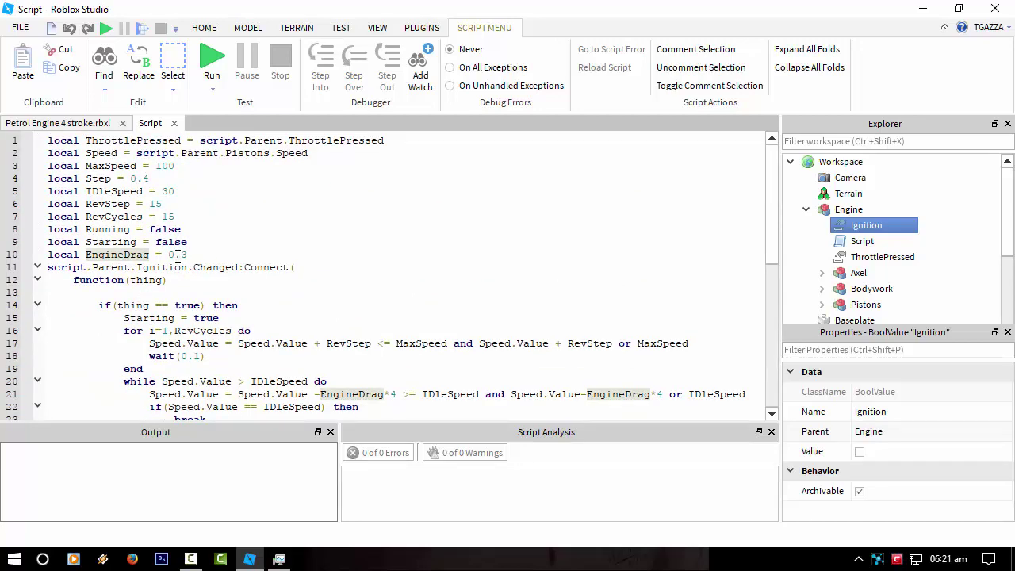
pyautogui.scroll(-7, 178, 255)
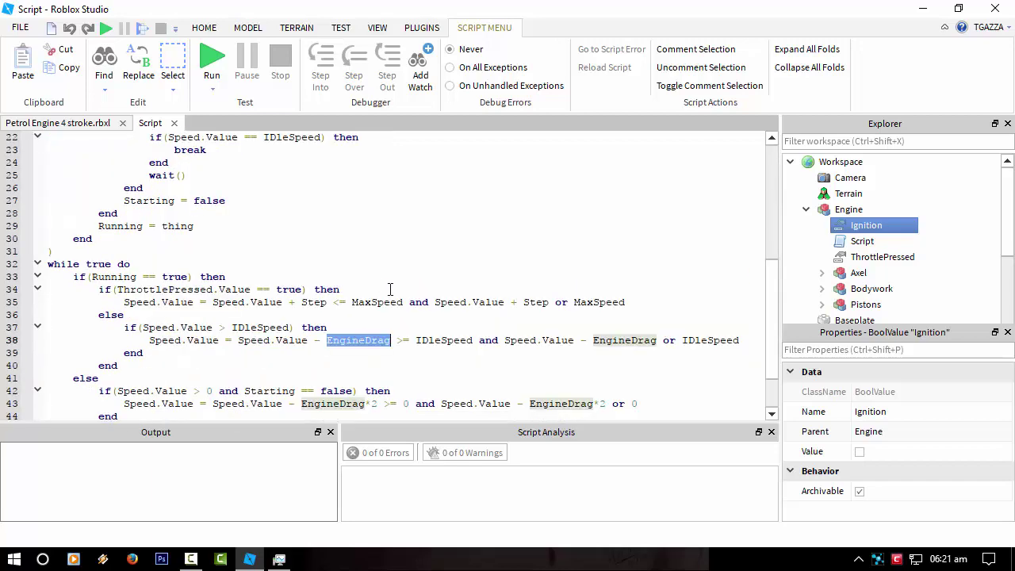
pyautogui.scroll(4, 441, 341)
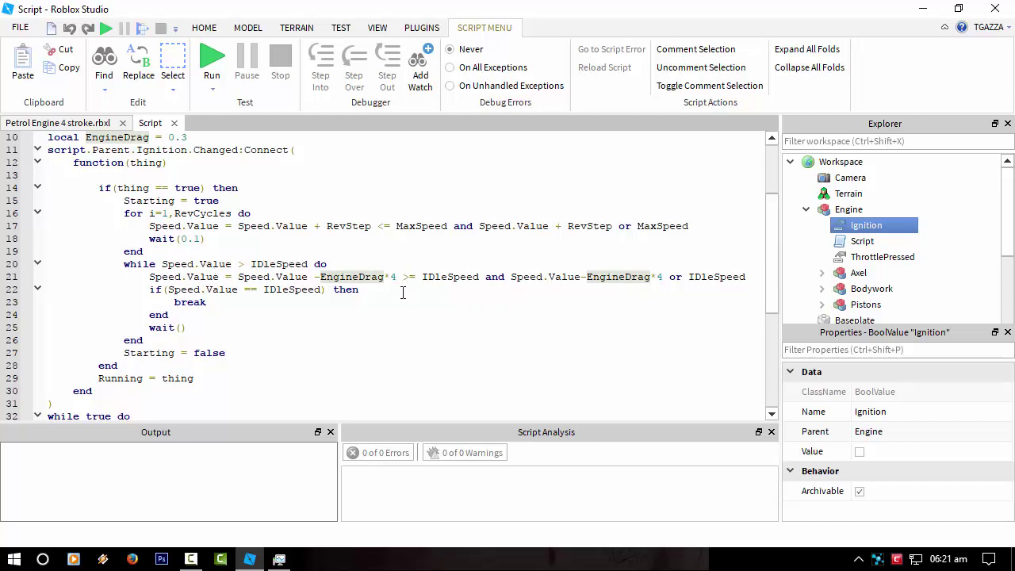
pyautogui.scroll(1, 392, 292)
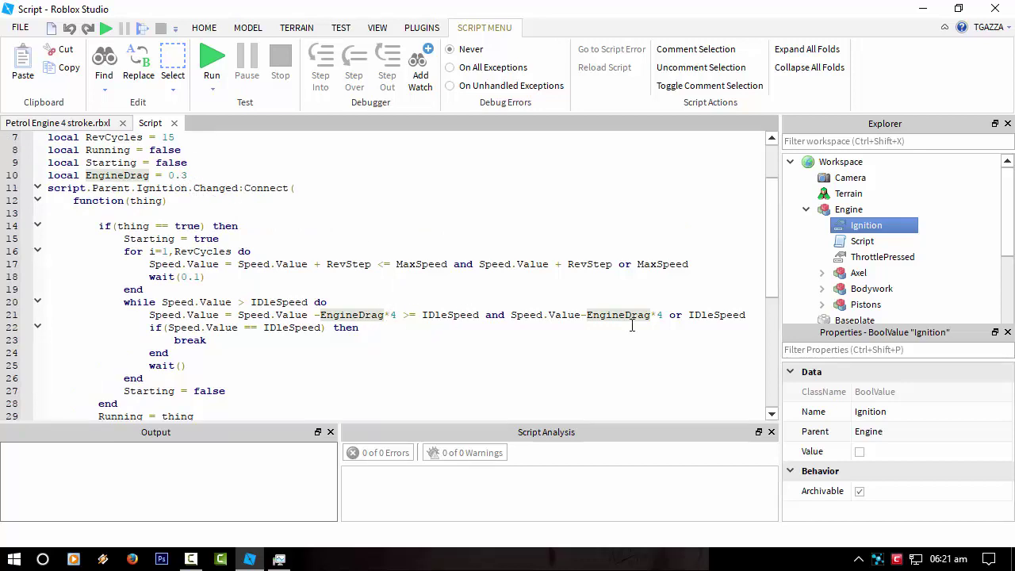
pyautogui.scroll(-4, 594, 315)
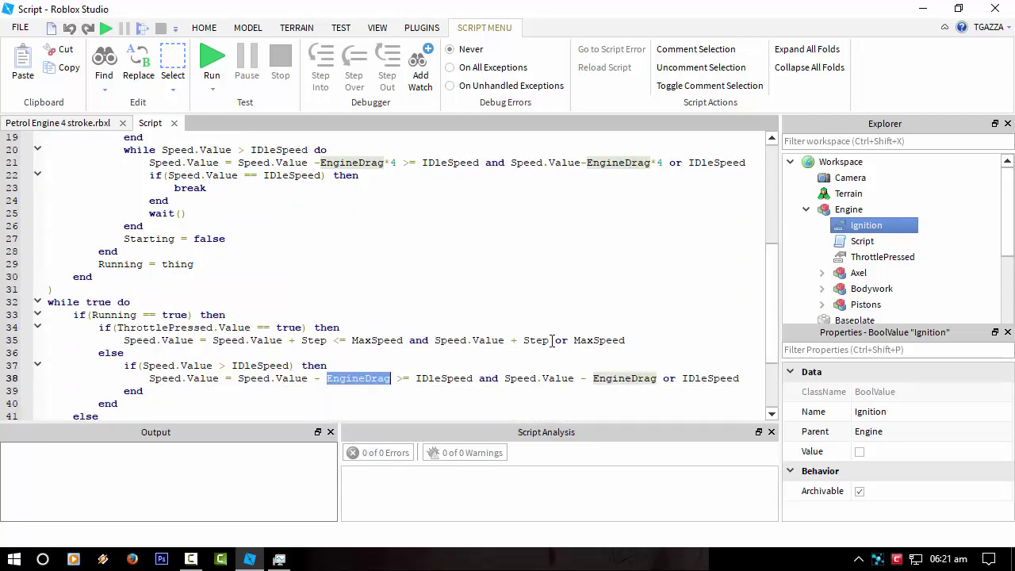
pyautogui.scroll(-3, 553, 376)
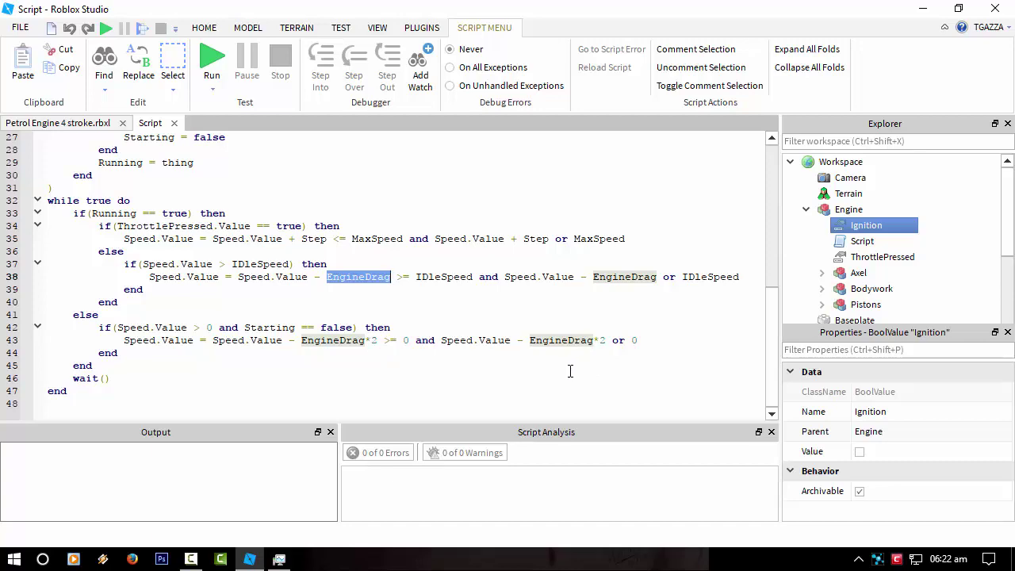
pyautogui.scroll(9, 581, 355)
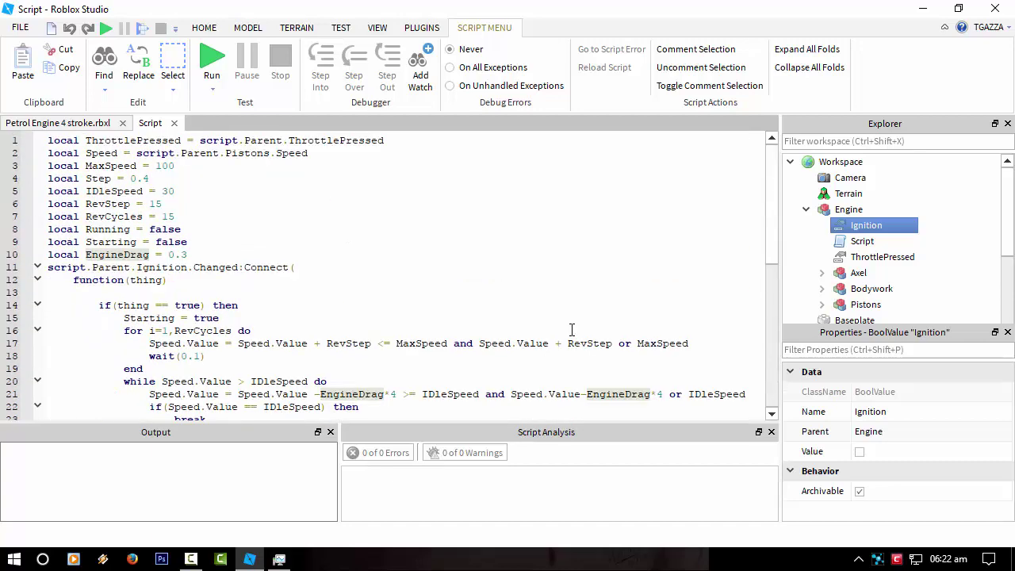
# - Return to the Petrol Engine 4 stroke.rbxl scene and browse the MODEL > Create constraint list
pyautogui.click(90, 124)
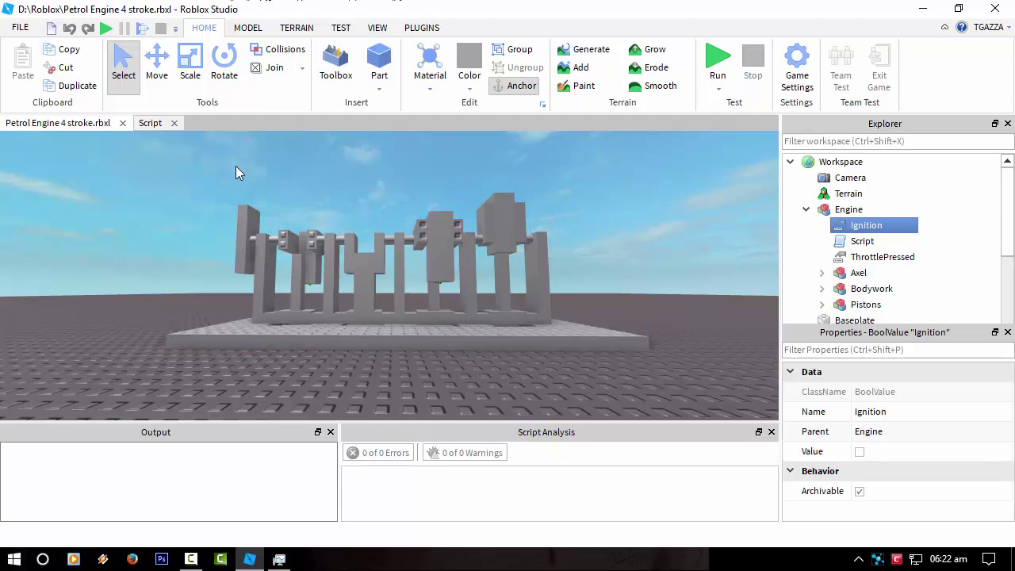
pyautogui.press('w')
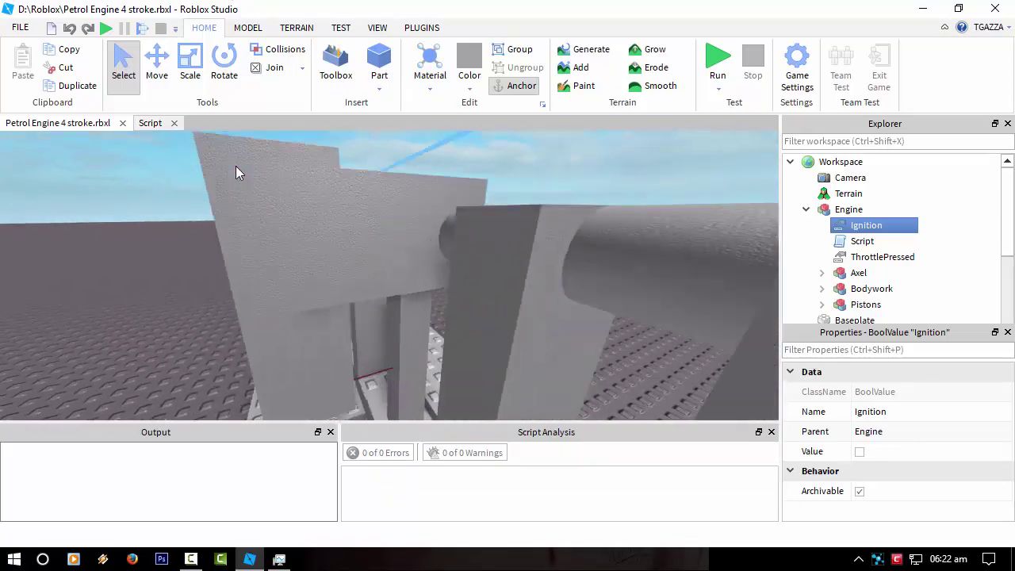
pyautogui.scroll(-5, 237, 166)
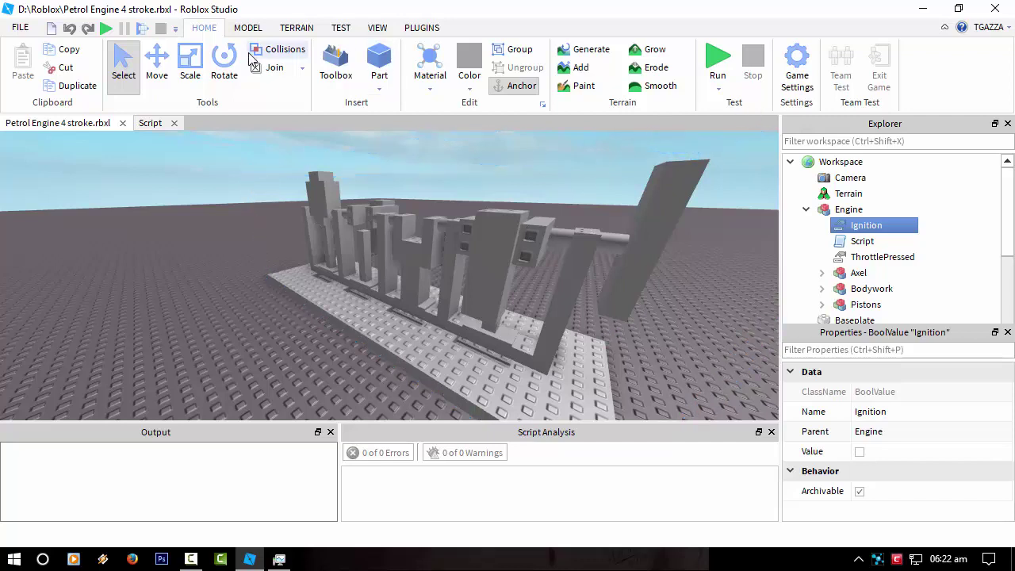
pyautogui.click(248, 27)
pyautogui.click(817, 86)
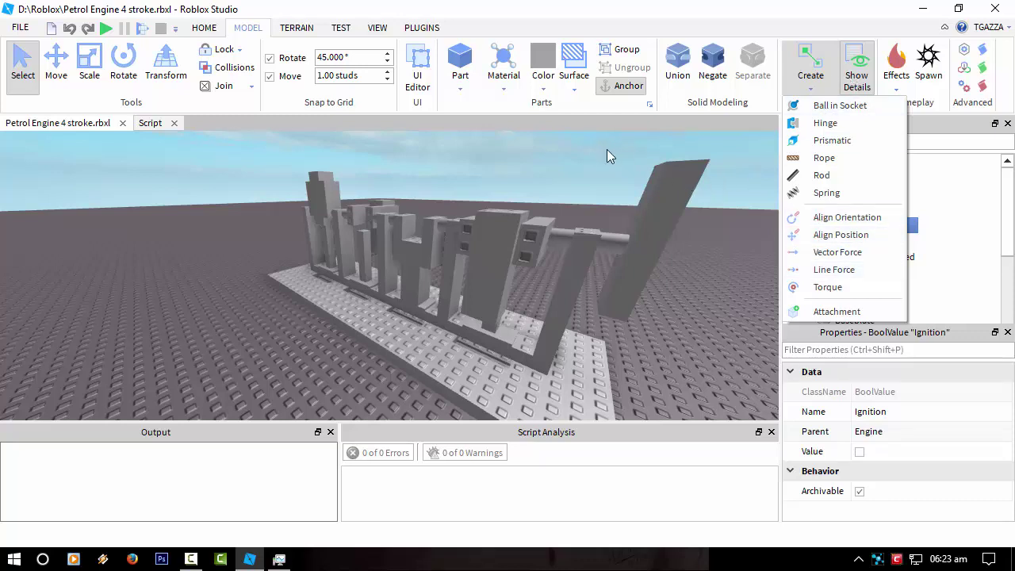
pyautogui.click(657, 150)
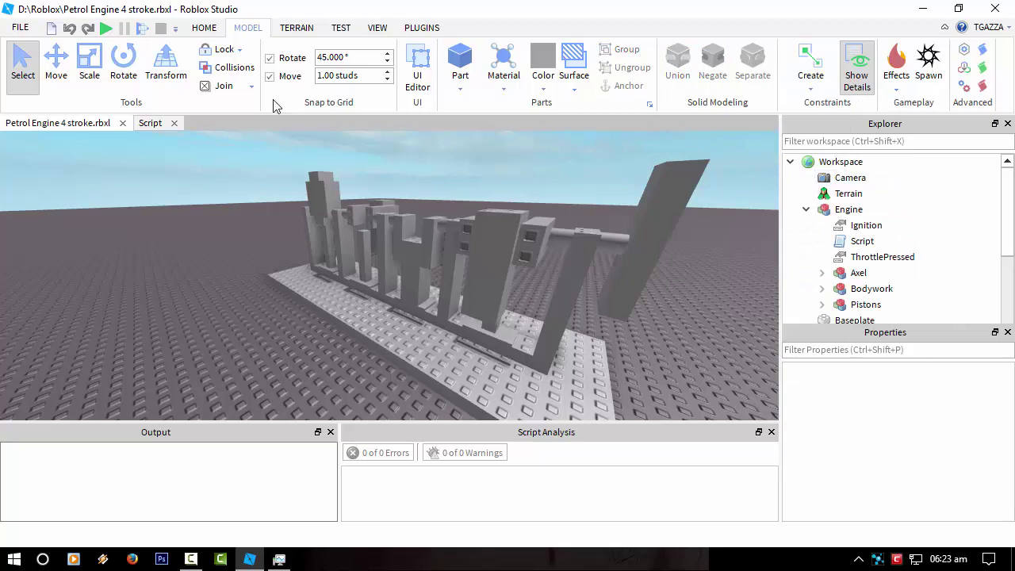
# - Start a Play test and expand Workspace > Engine in the Explorer
pyautogui.click(107, 28)
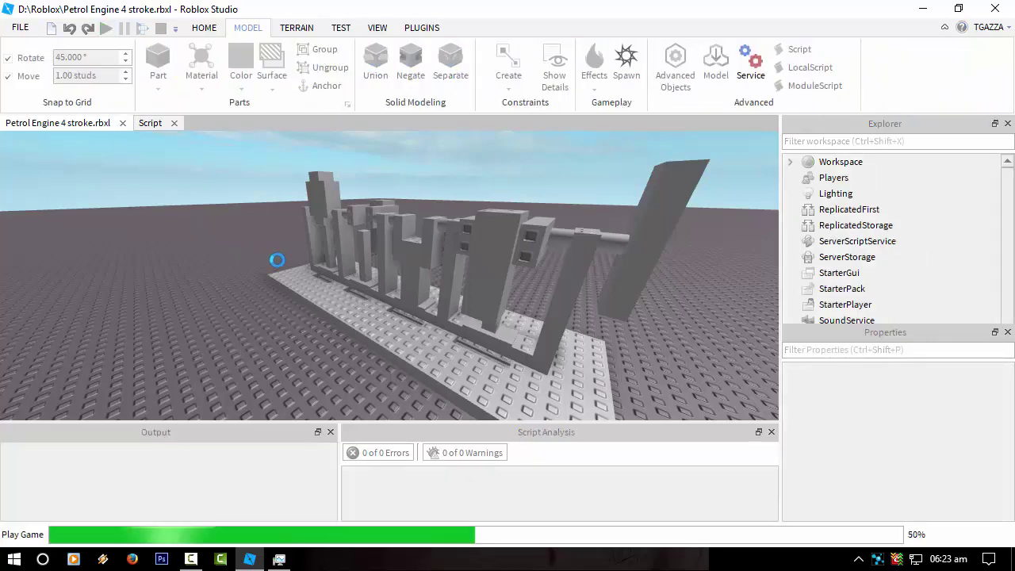
pyautogui.click(791, 162)
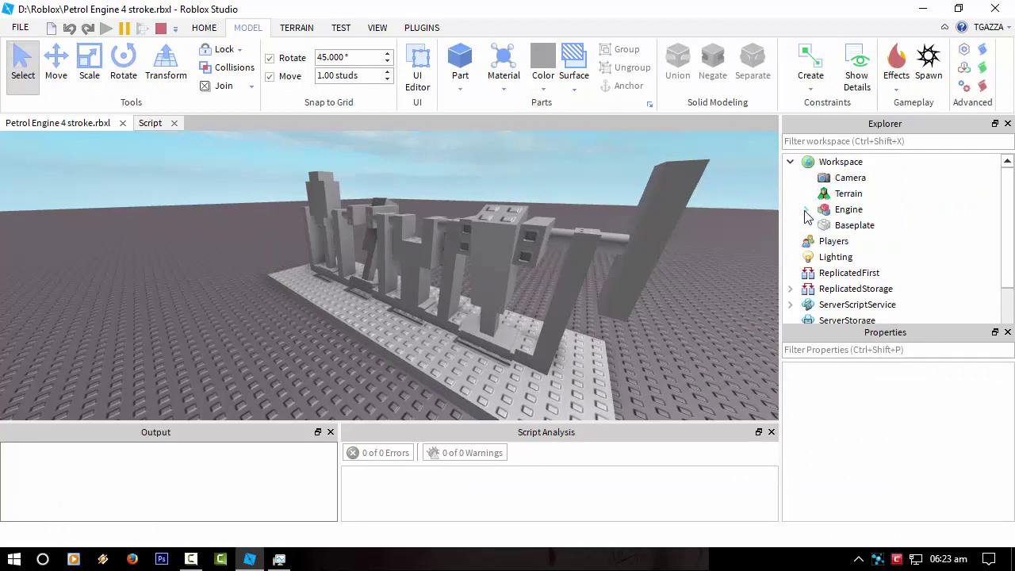
pyautogui.click(806, 211)
# - Set both the Ignition and ThrottlePressed Values to true
pyautogui.click(866, 225)
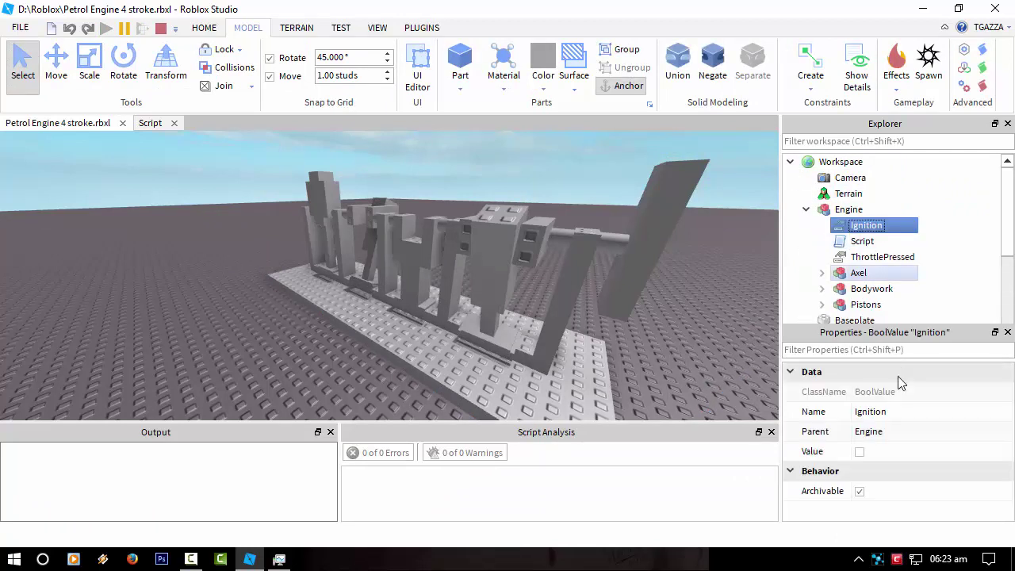
pyautogui.click(860, 452)
pyautogui.click(881, 257)
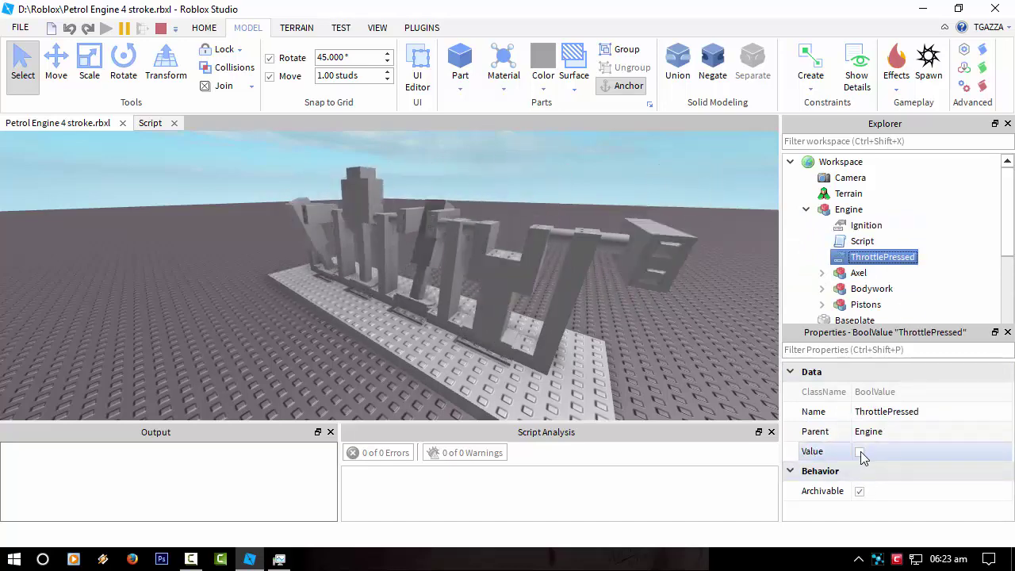
pyautogui.click(860, 452)
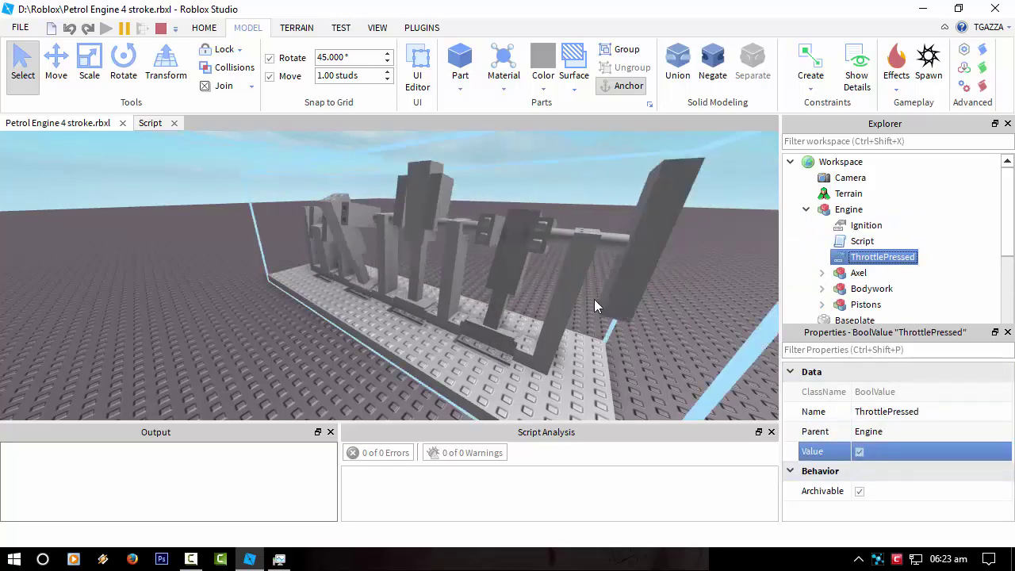